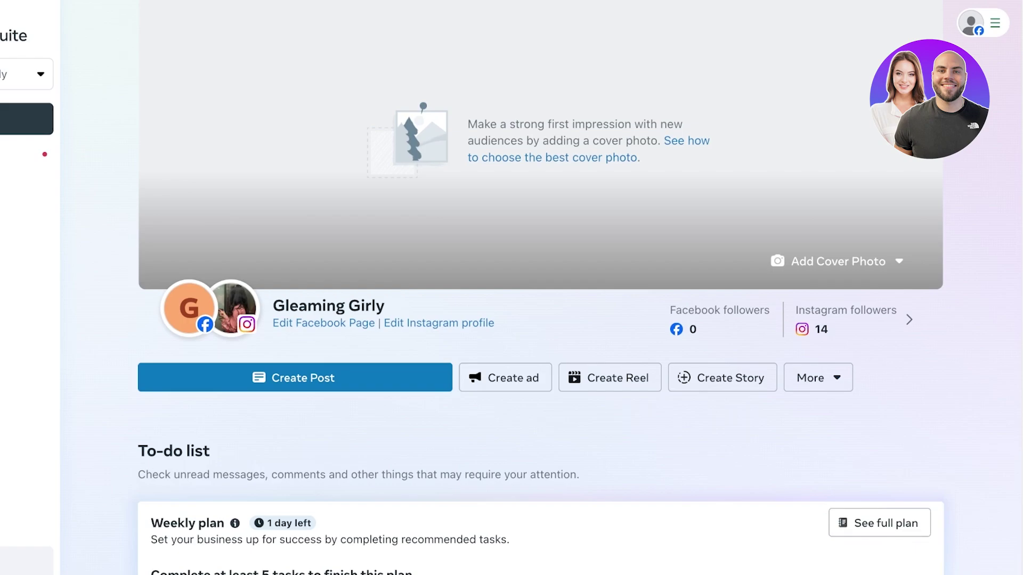
Step: Review the home page's to-do list, marketing content and recent ads, and show the additional content creation options
scroll(541, 287, down, 3)
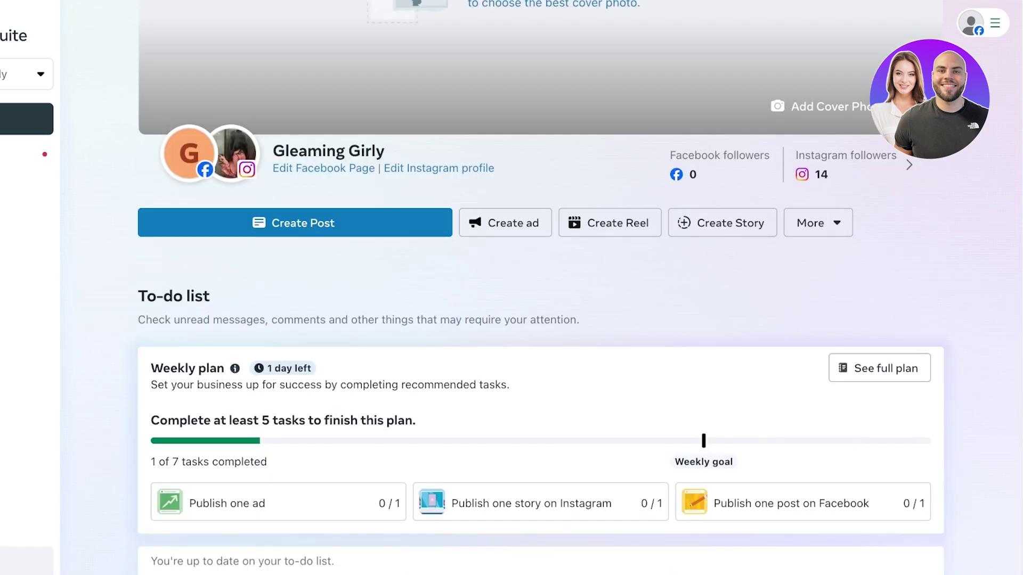
scroll(541, 288, down, 5)
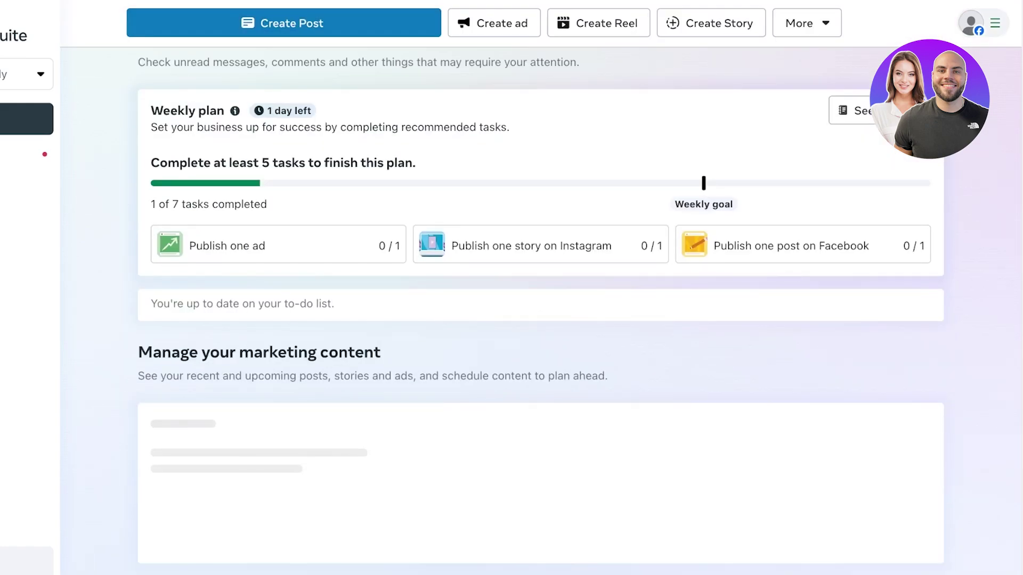
scroll(540, 288, down, 10)
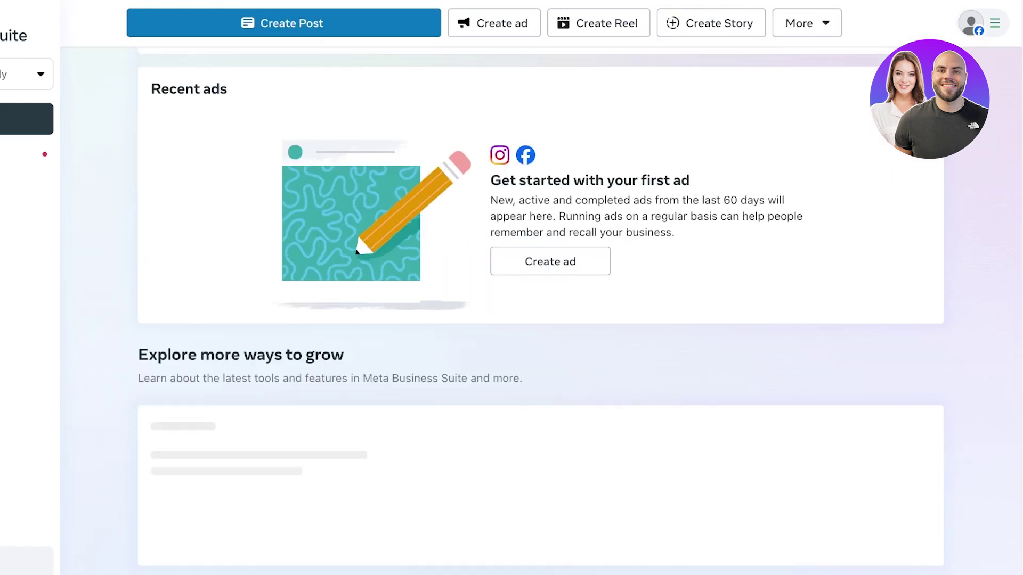
scroll(540, 288, up, 15)
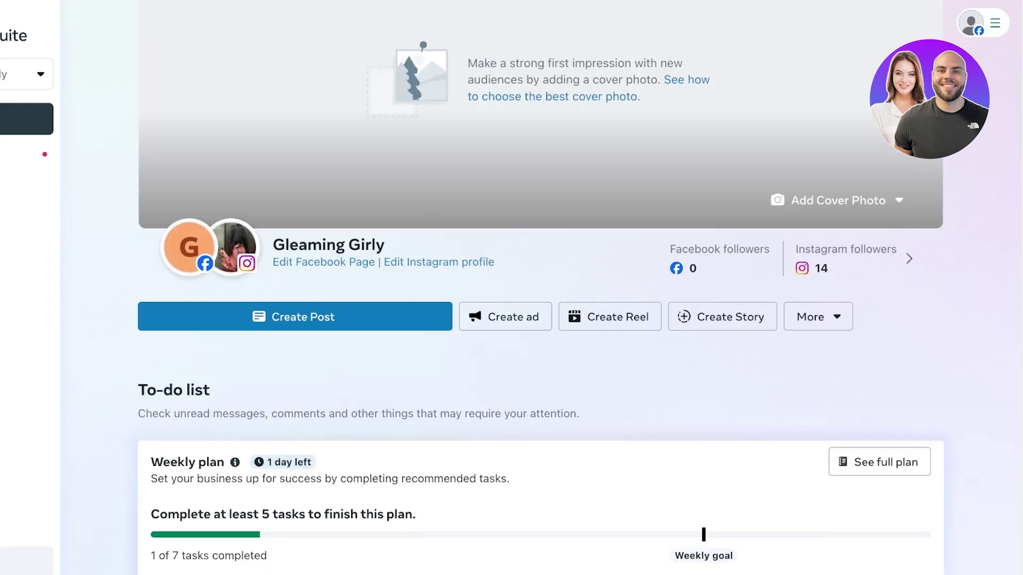
click(818, 316)
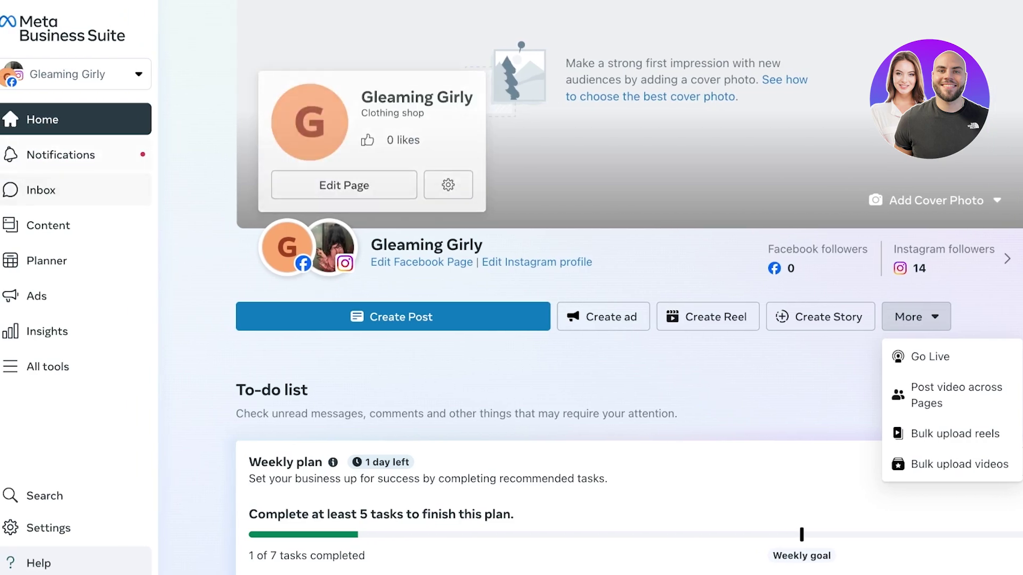
Step: View the message Inbox, and switch to the Content section
click(21, 155)
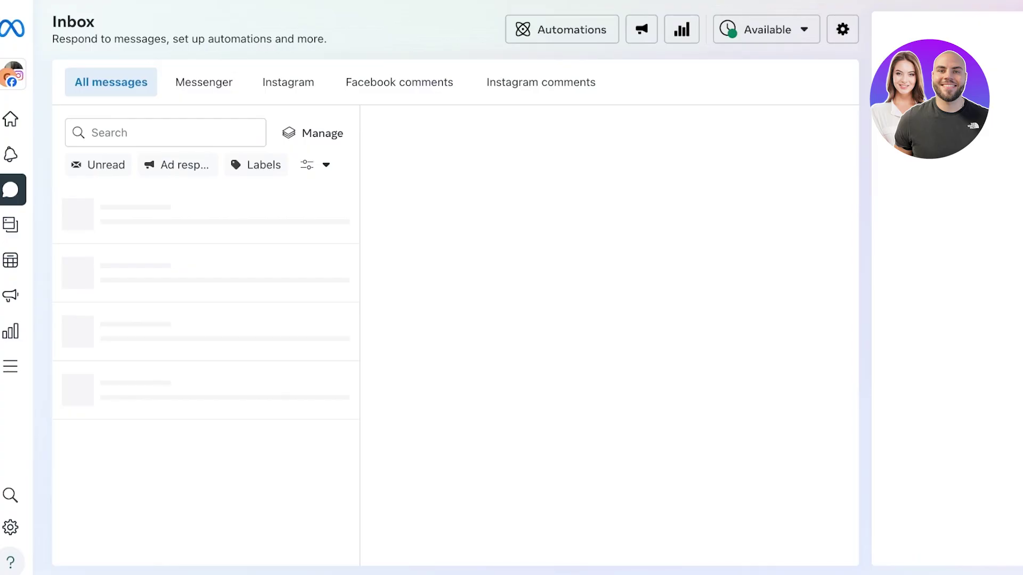
mouse_move(11, 225)
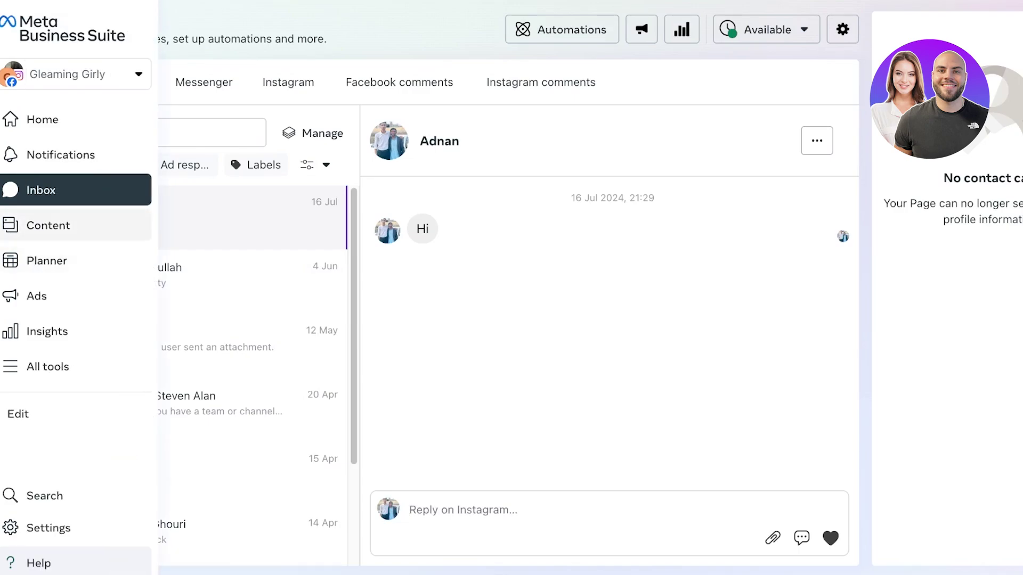
click(21, 224)
mouse_move(11, 563)
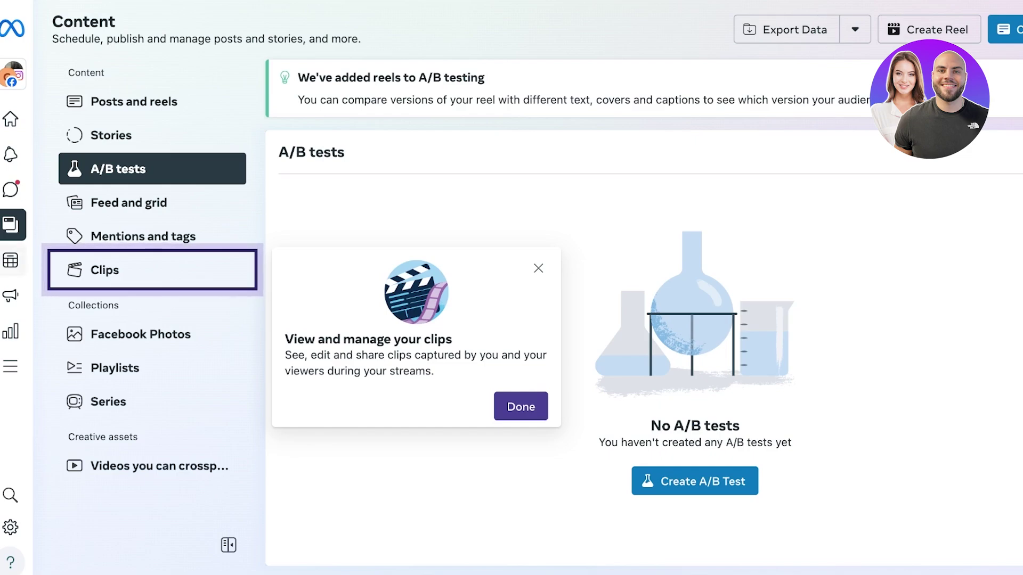
Step: Open the Planner and dismiss the introduction to goals
mouse_move(10, 261)
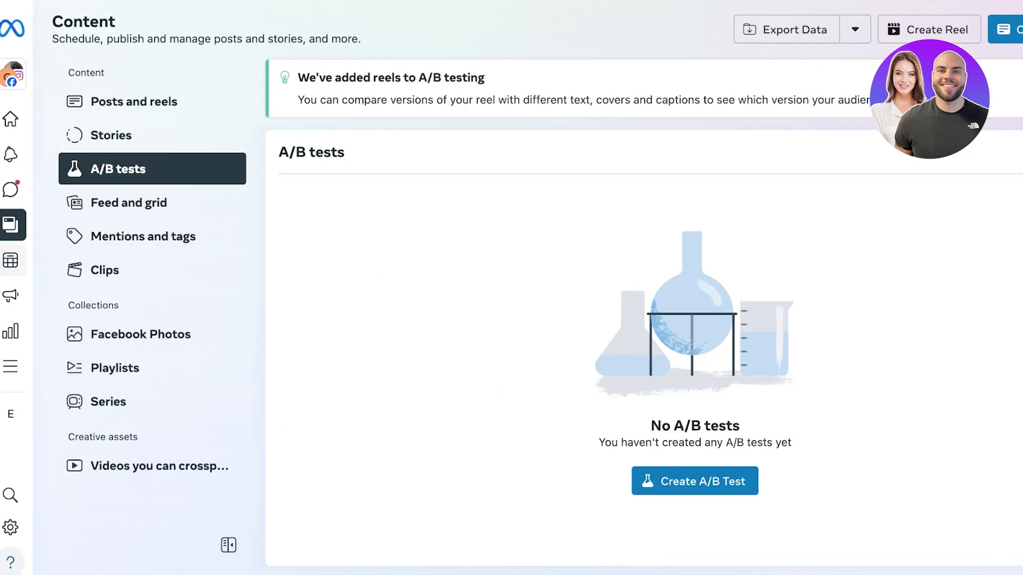
click(11, 261)
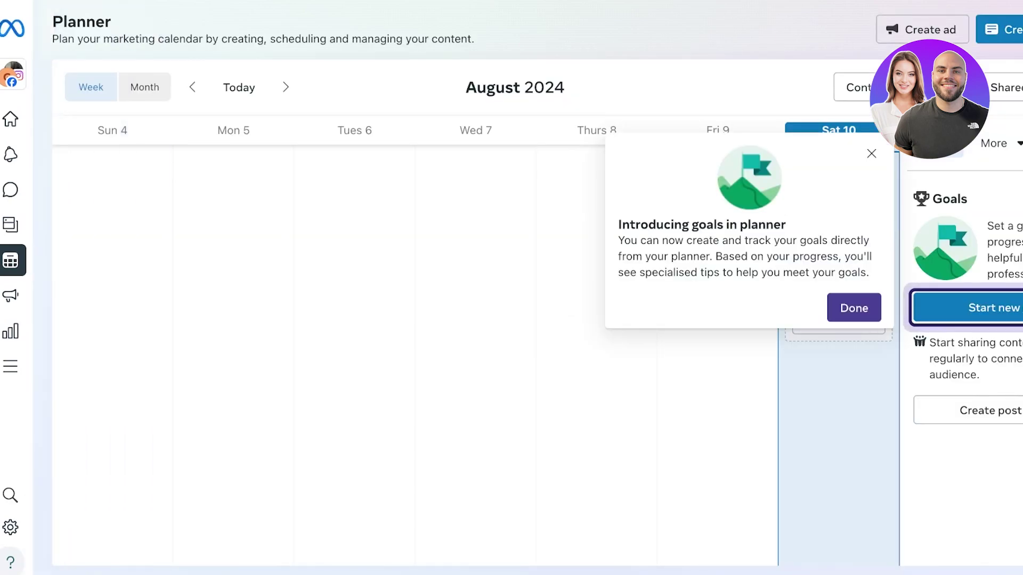
click(871, 154)
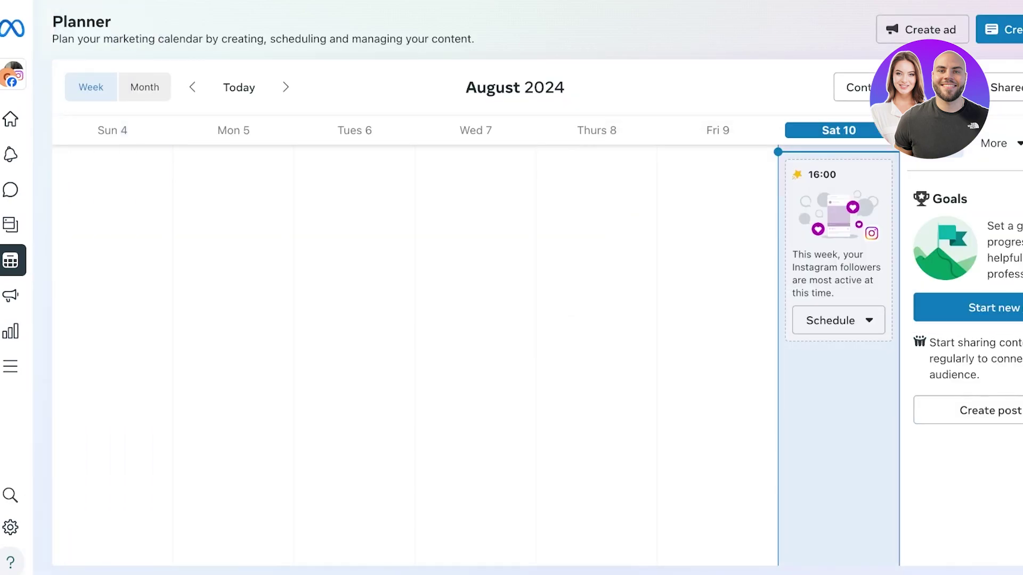
Step: Switch the planner calendar to month view and check the suggested 16:00 Instagram slot on 10 August
click(144, 87)
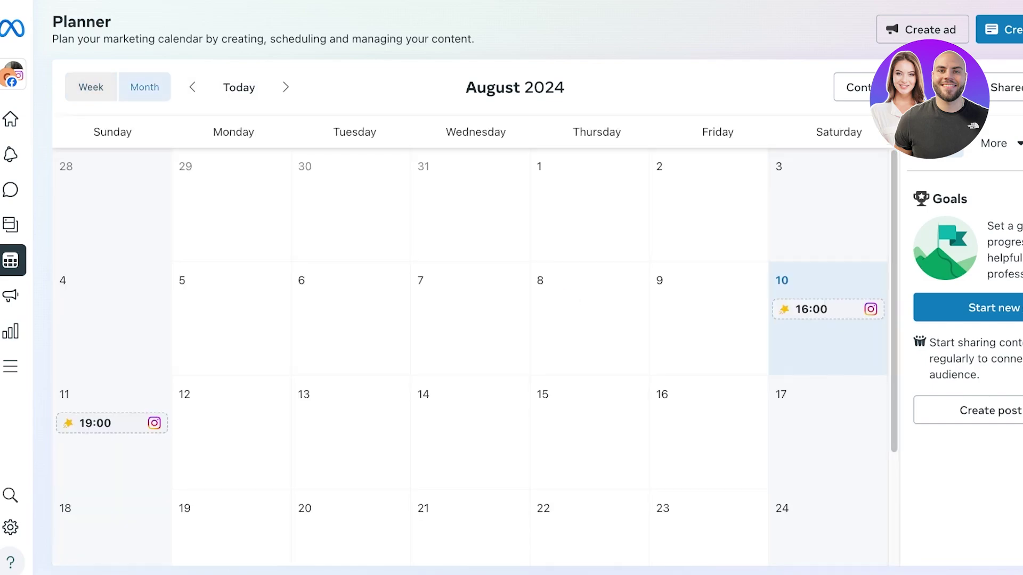
scroll(470, 357, down, 1)
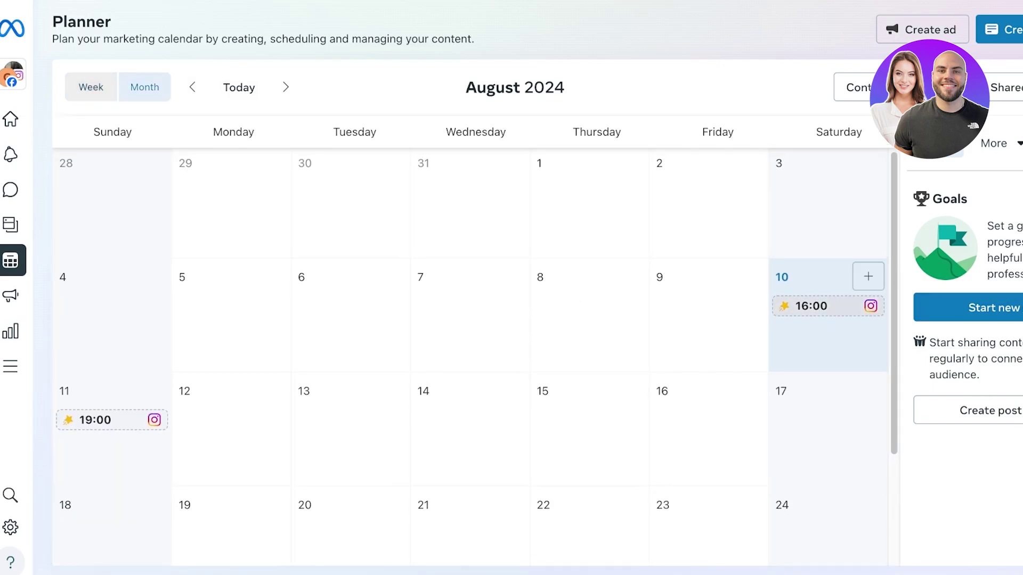
mouse_move(828, 305)
click(784, 306)
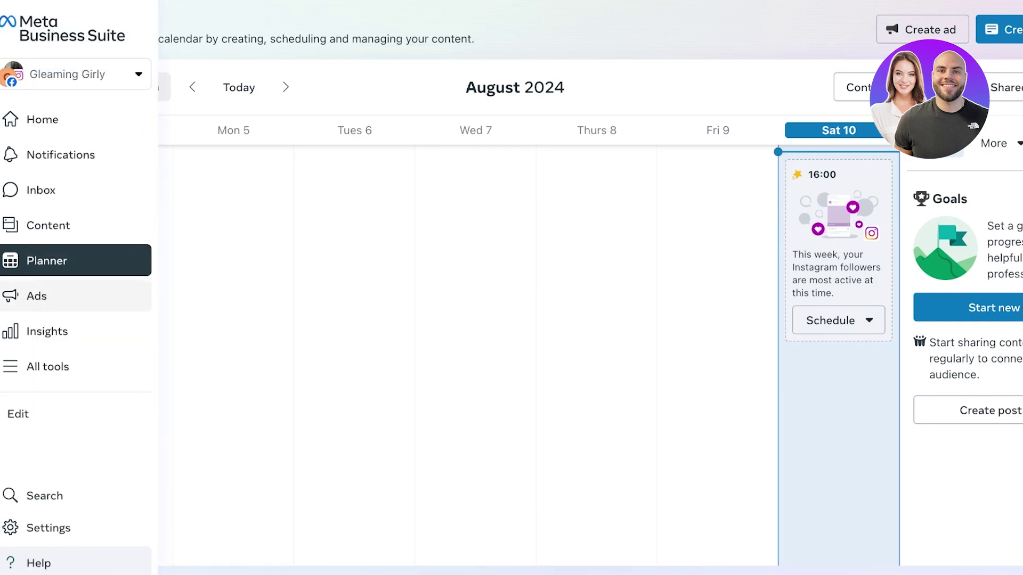
Step: Open the Ads section and view both the All ads and Ads summary pages
click(11, 296)
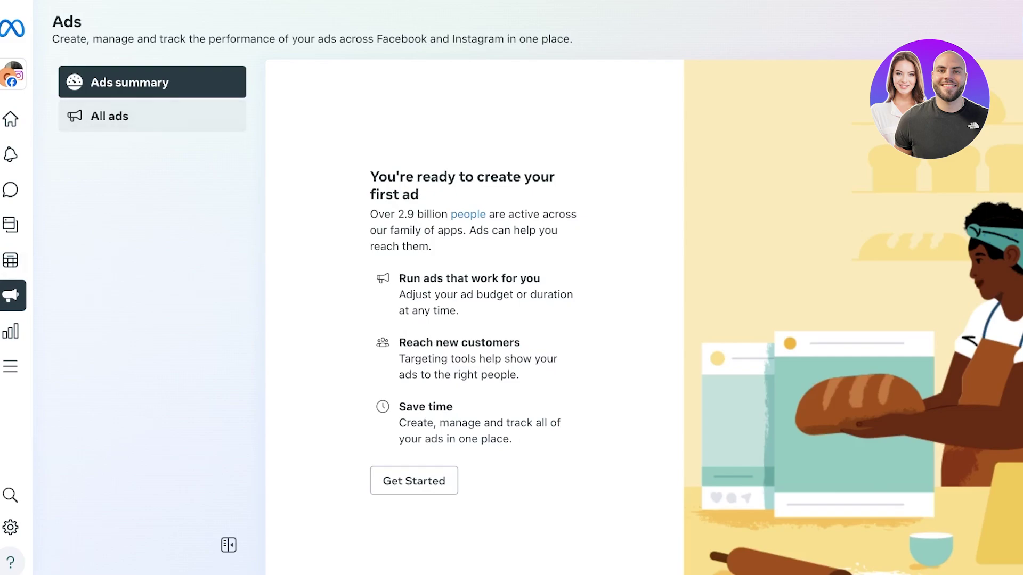
click(152, 115)
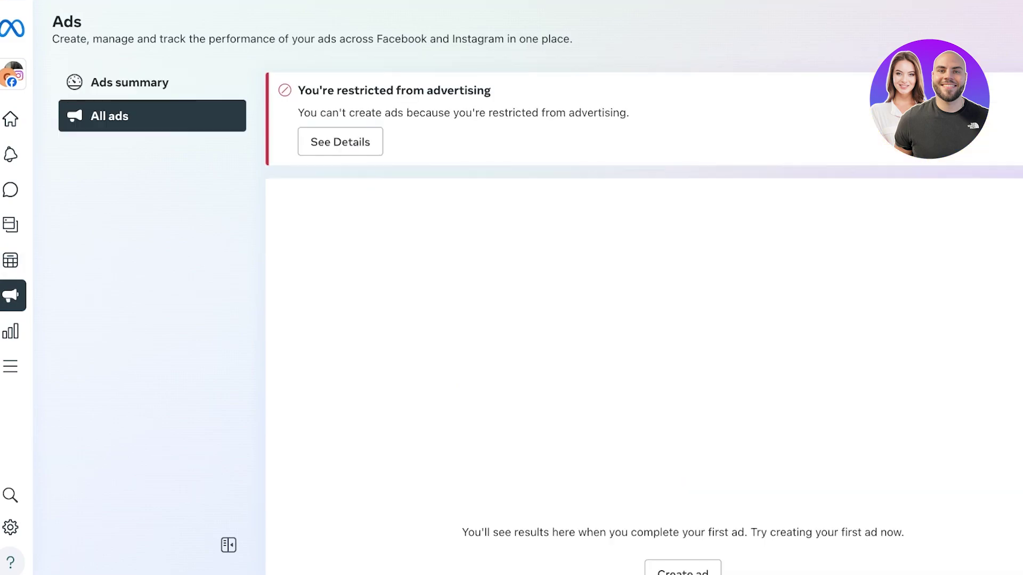
click(152, 82)
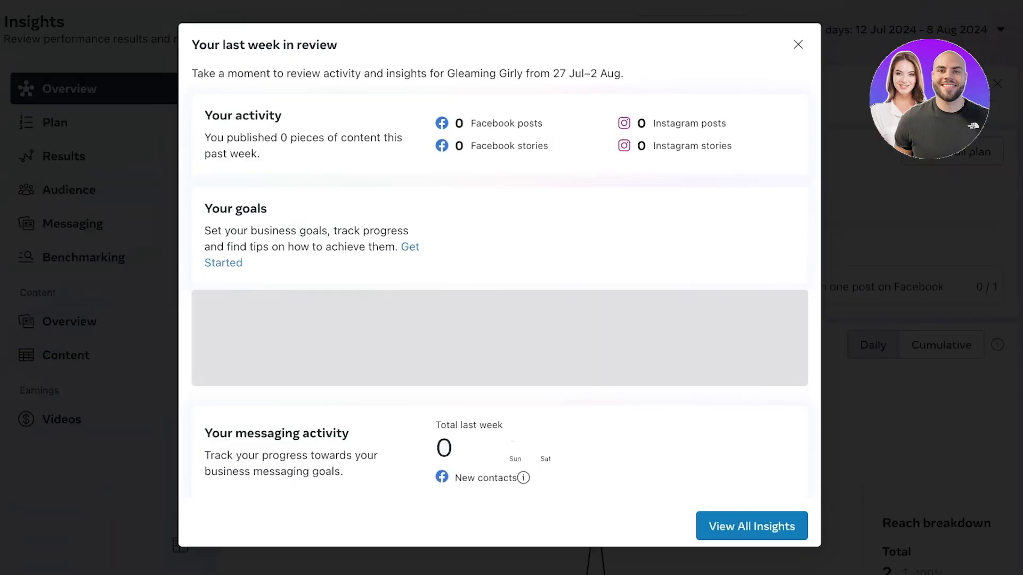
Step: Dismiss the last-week review and Goals notice in Insights, and view the Plan and Results pages
click(798, 44)
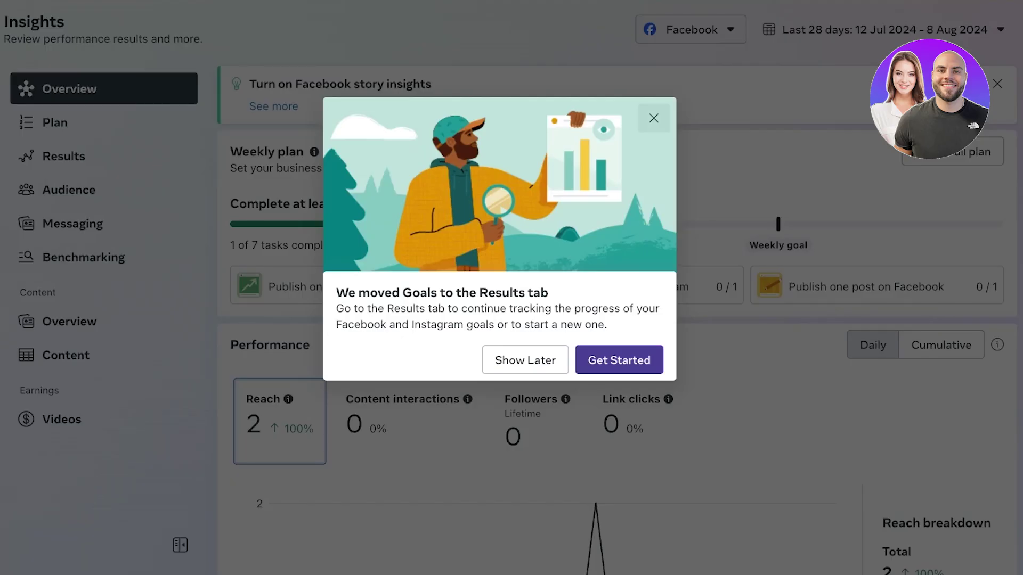
click(654, 118)
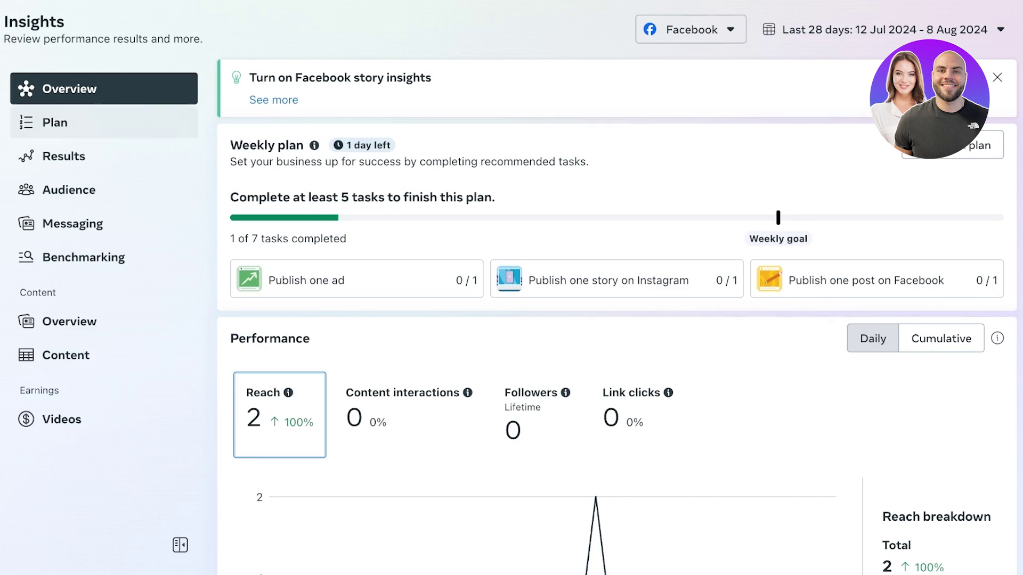
click(72, 122)
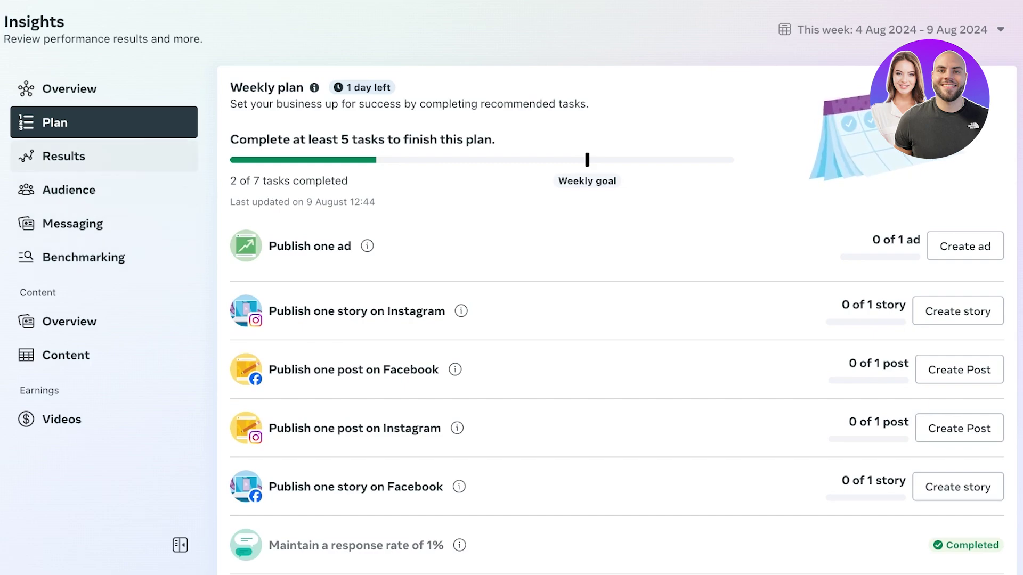
click(64, 156)
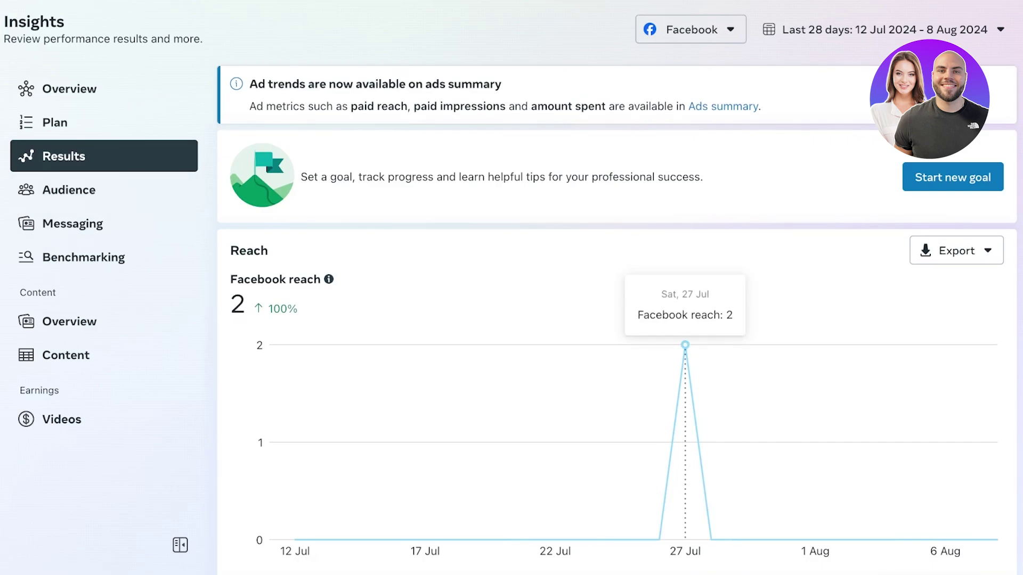
Step: View the Audience and Messaging insights, dismissing the weekly plan notice and postponing the messaging introduction
click(69, 190)
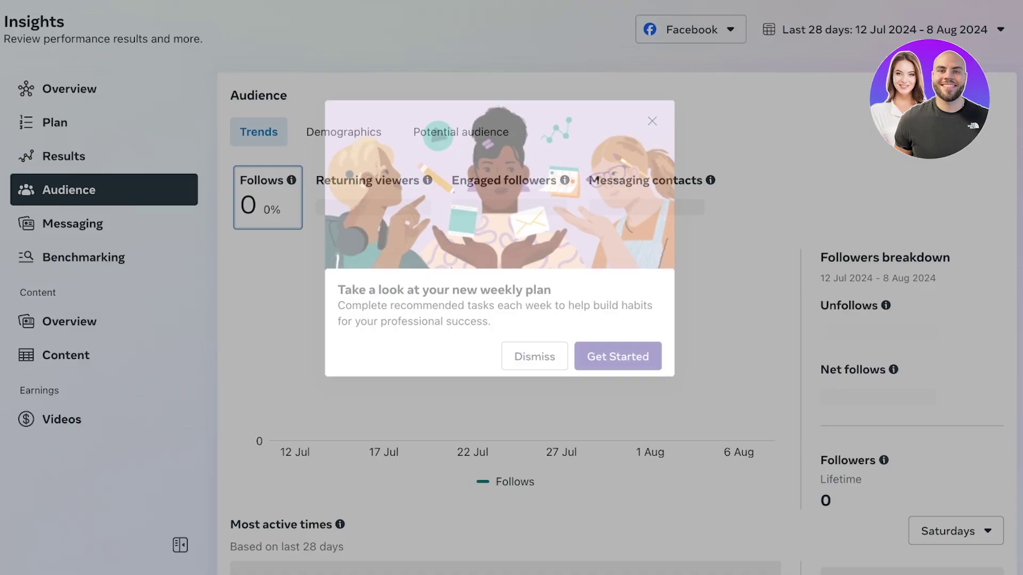
click(535, 357)
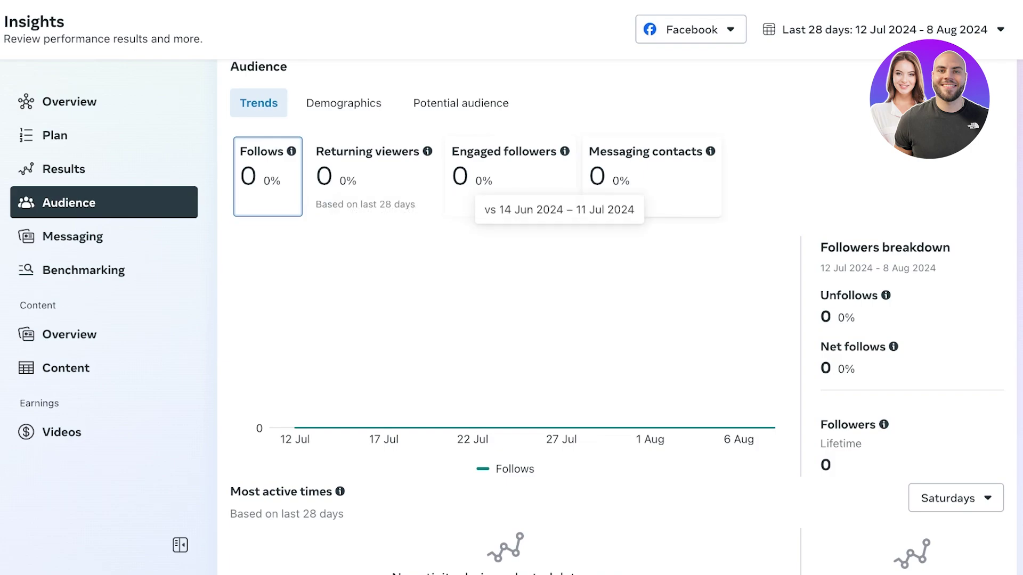
click(73, 236)
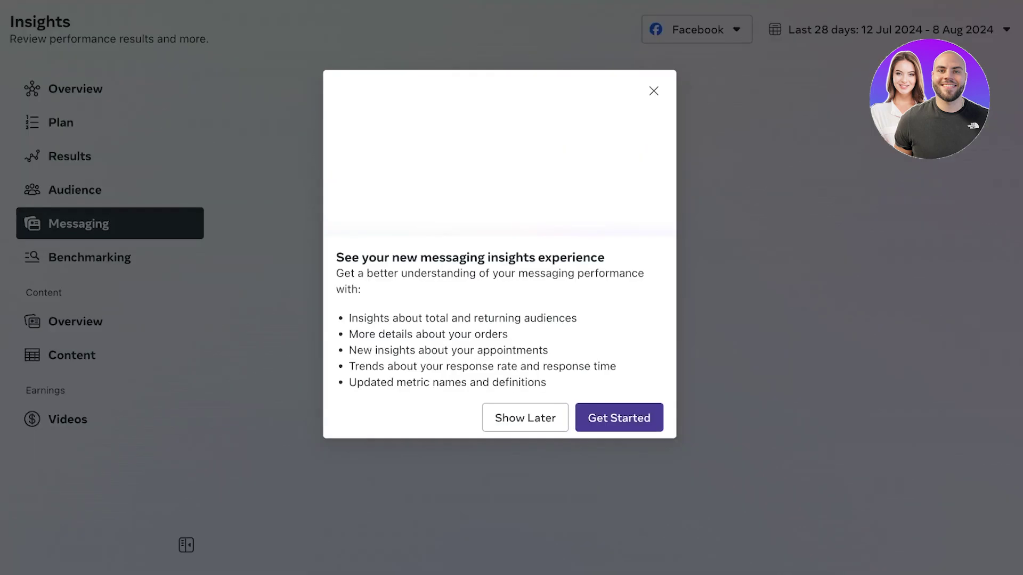
click(525, 418)
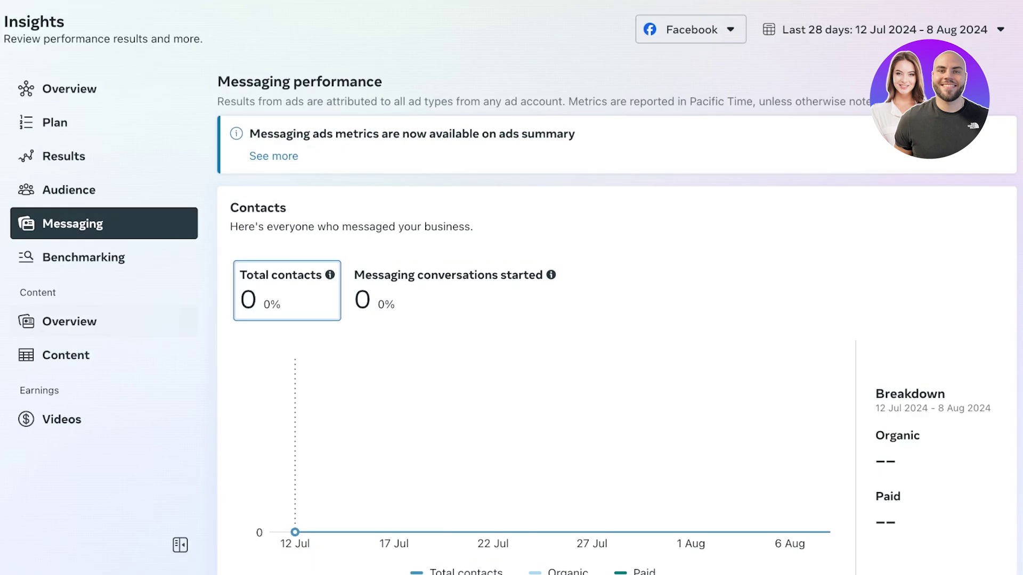
Step: Examine the Benchmarking business comparison, dismissing its introduction, and view the Businesses to watch list
click(83, 258)
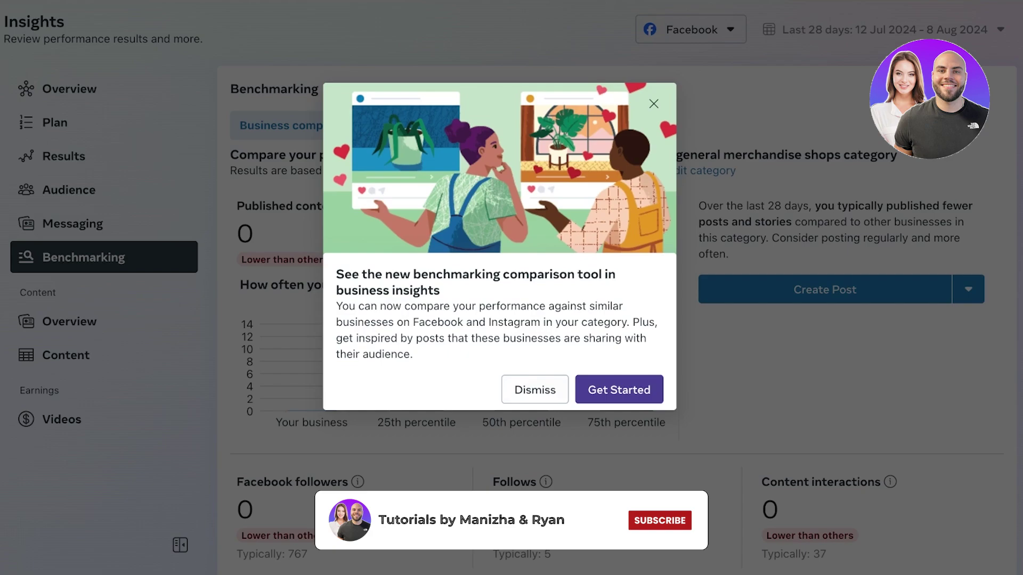
key(Escape)
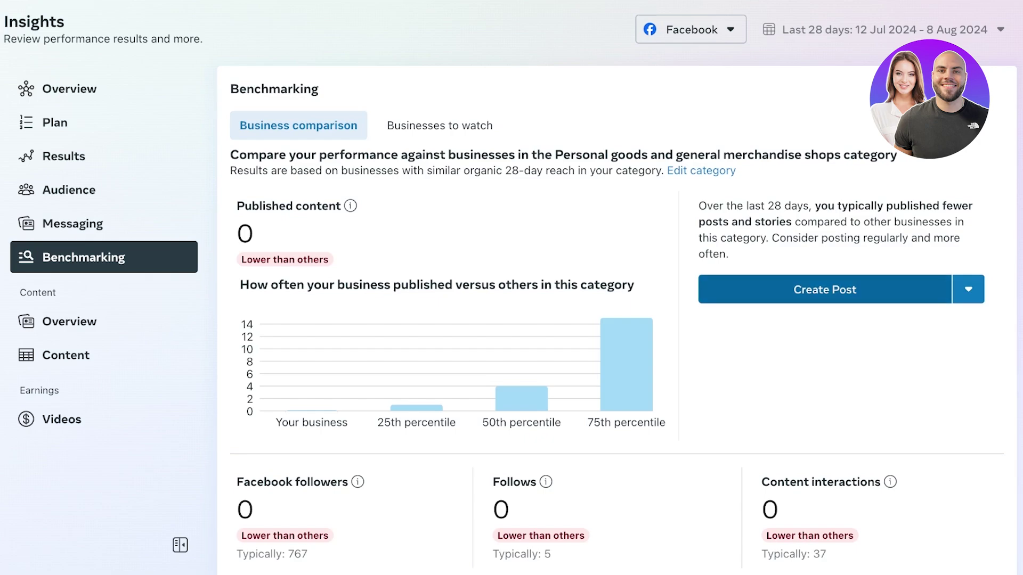
scroll(613, 320, down, 1)
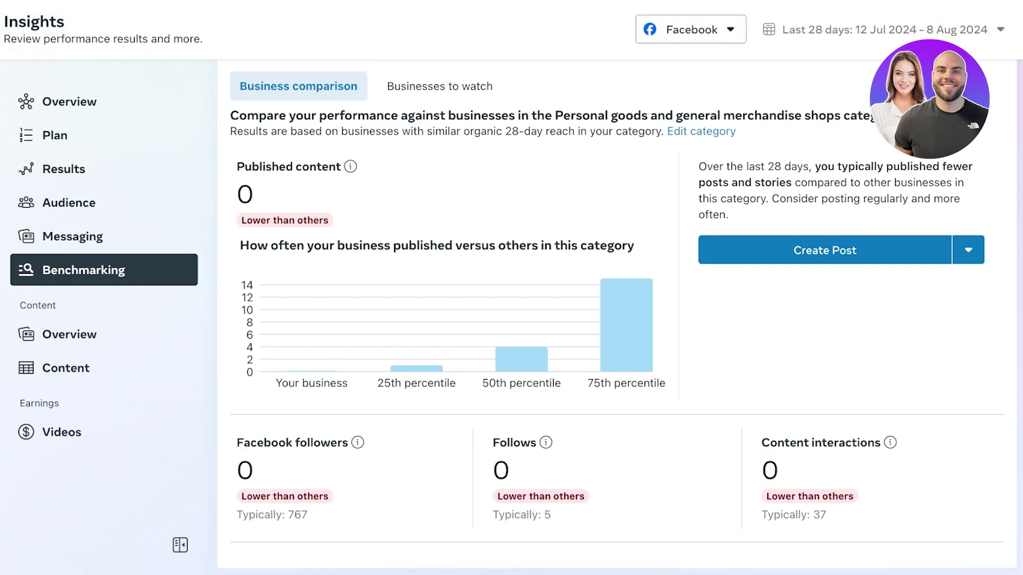
drag(241, 496, 854, 496)
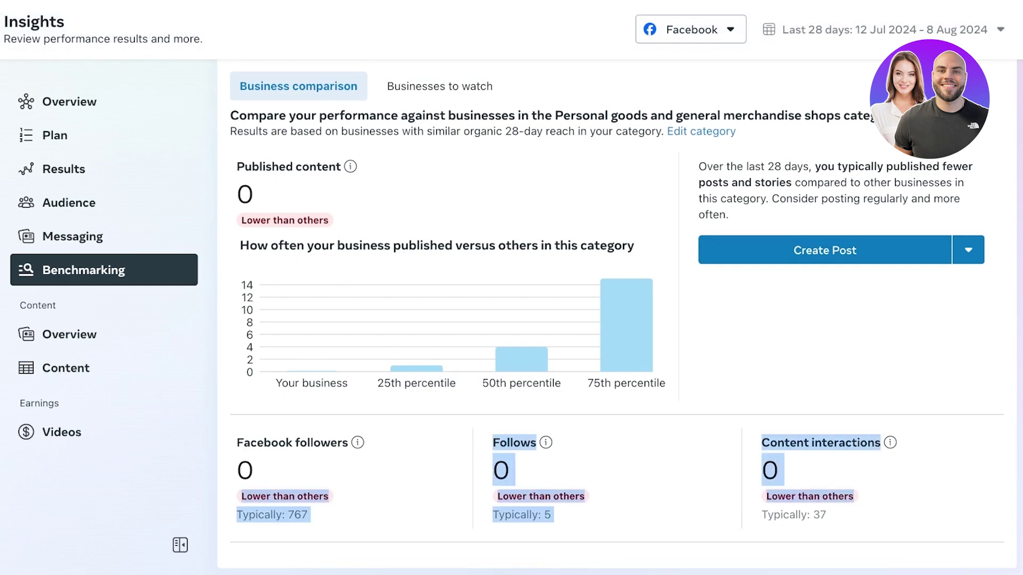
click(439, 86)
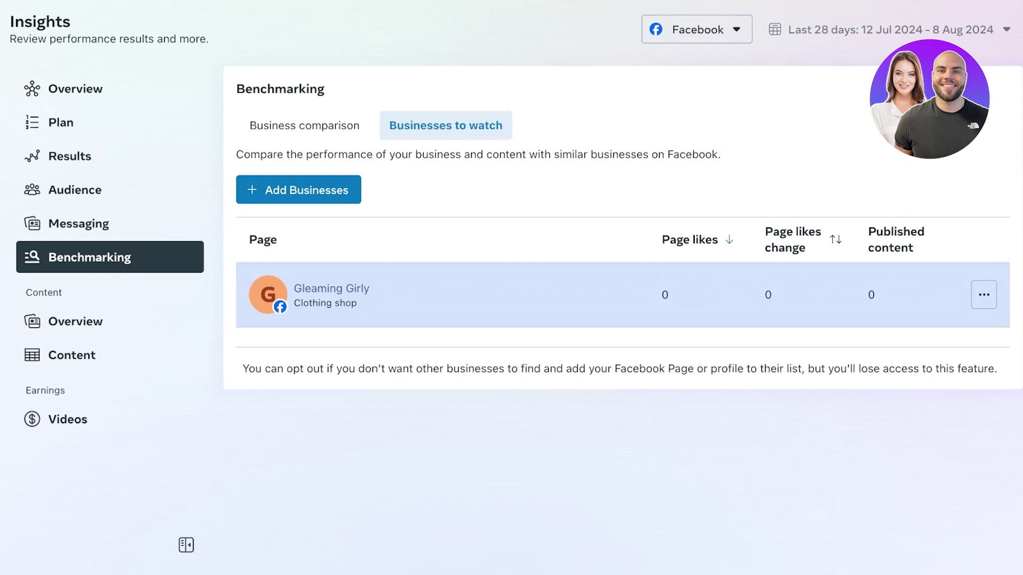
Step: View the content overview, the all-content list and the video earnings in Insights
click(75, 321)
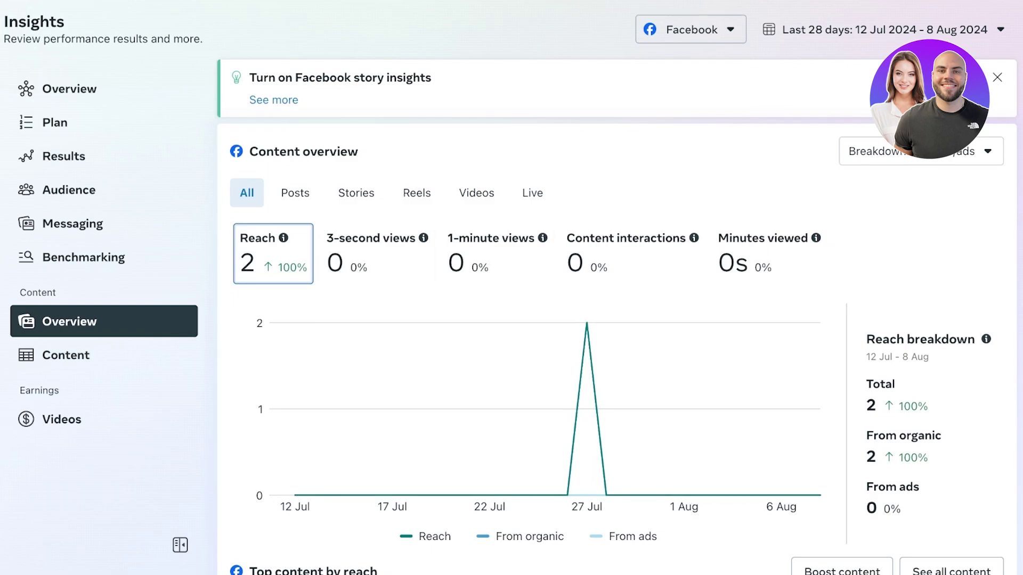
click(66, 355)
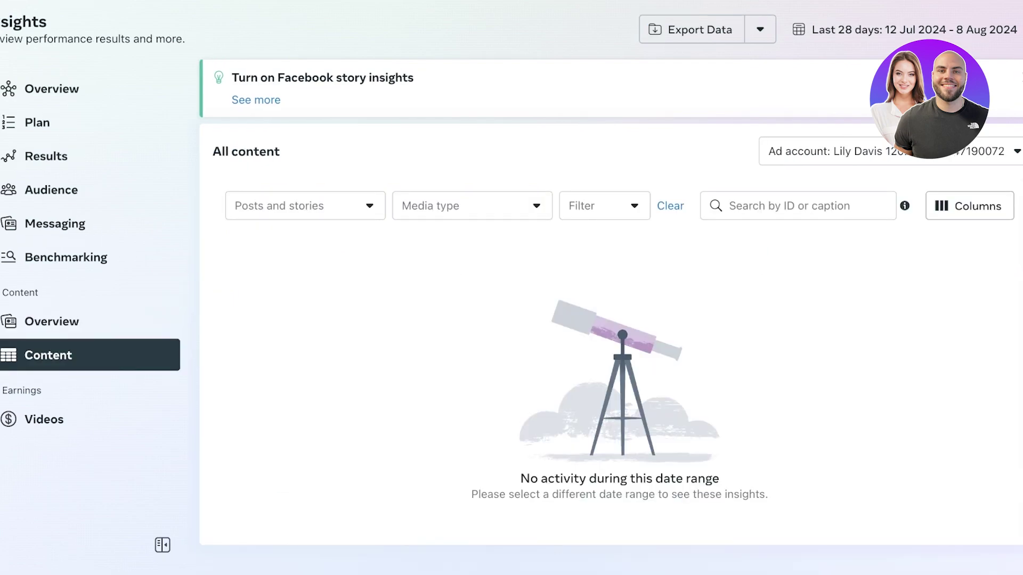
click(66, 419)
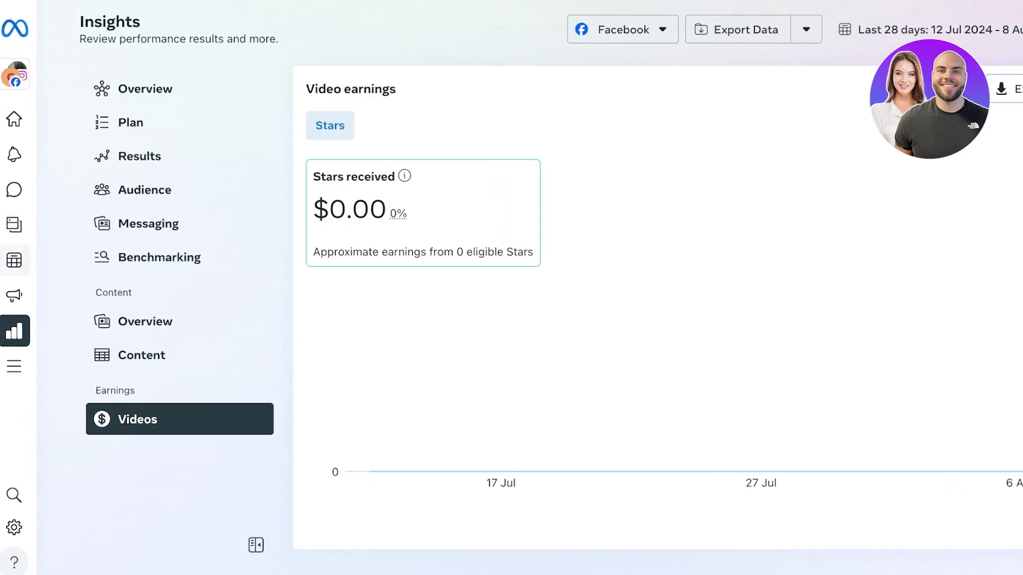
Step: Open the complete tools list and look through its Engage audience, Analyse, Advertise, Sell and Manage categories
click(14, 366)
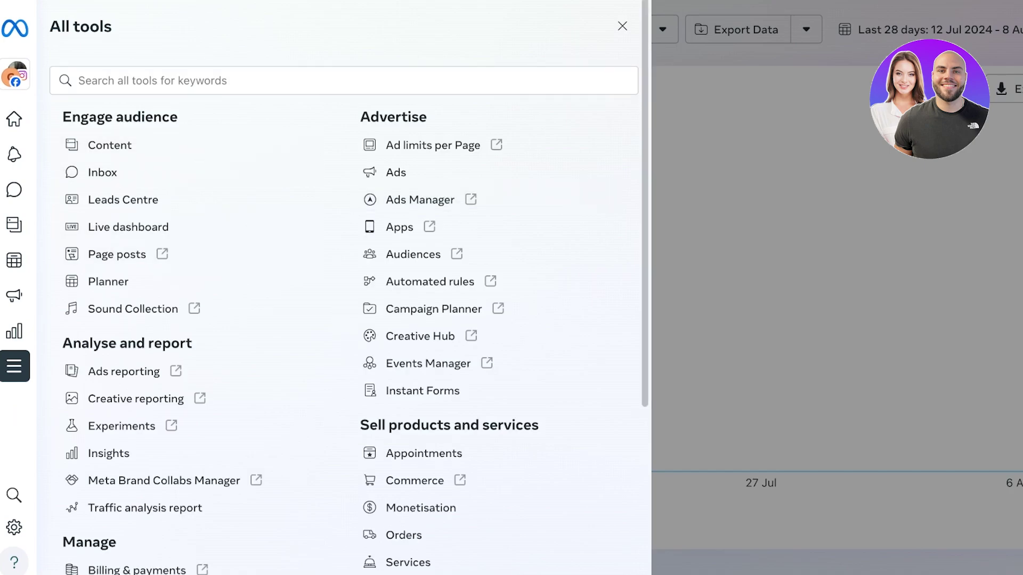
scroll(187, 469, down, 2)
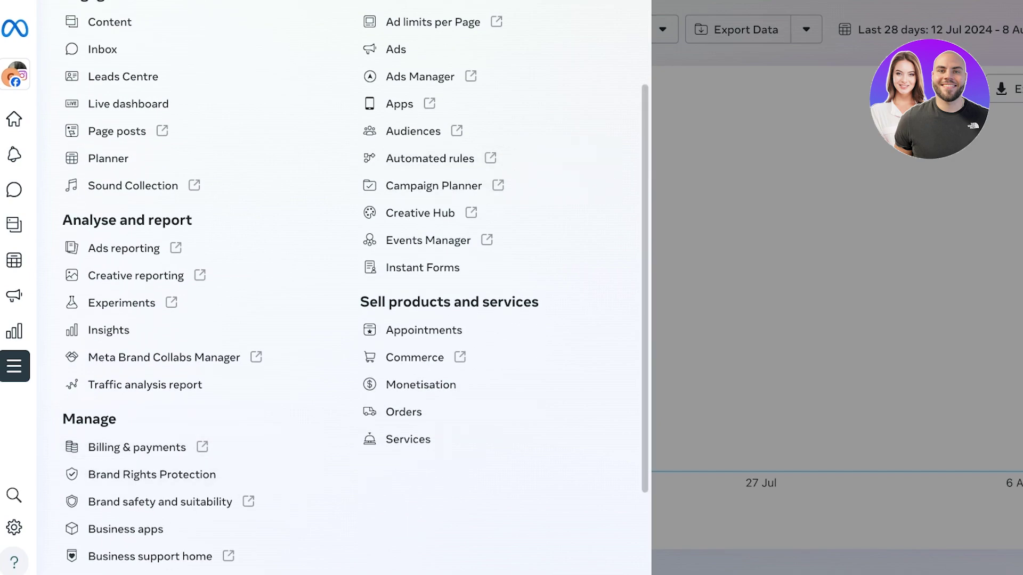
Step: Open Ads Manager from the tools list and delete the Gleaming Awareness draft campaign
scroll(480, 336, up, 2)
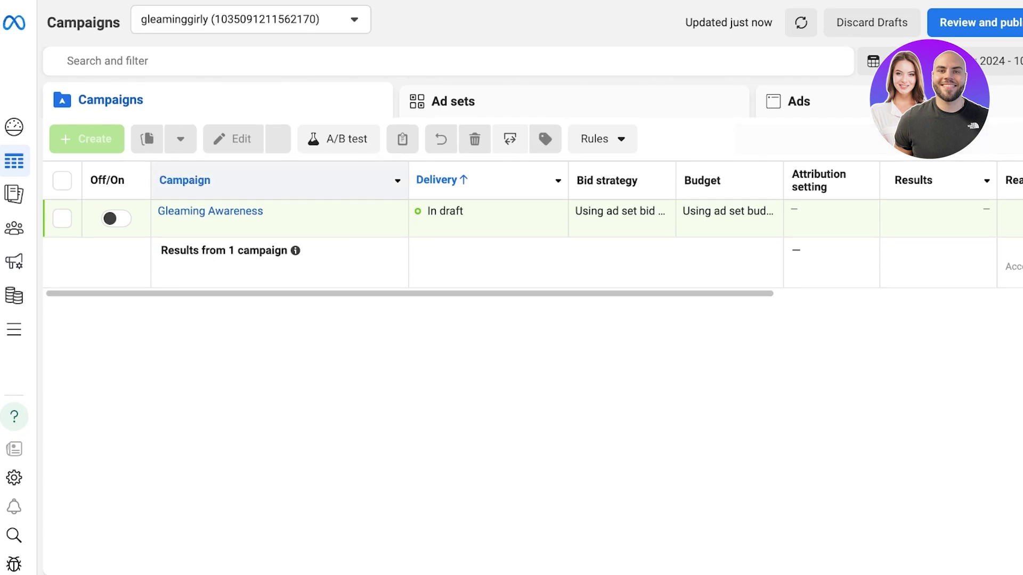
click(62, 218)
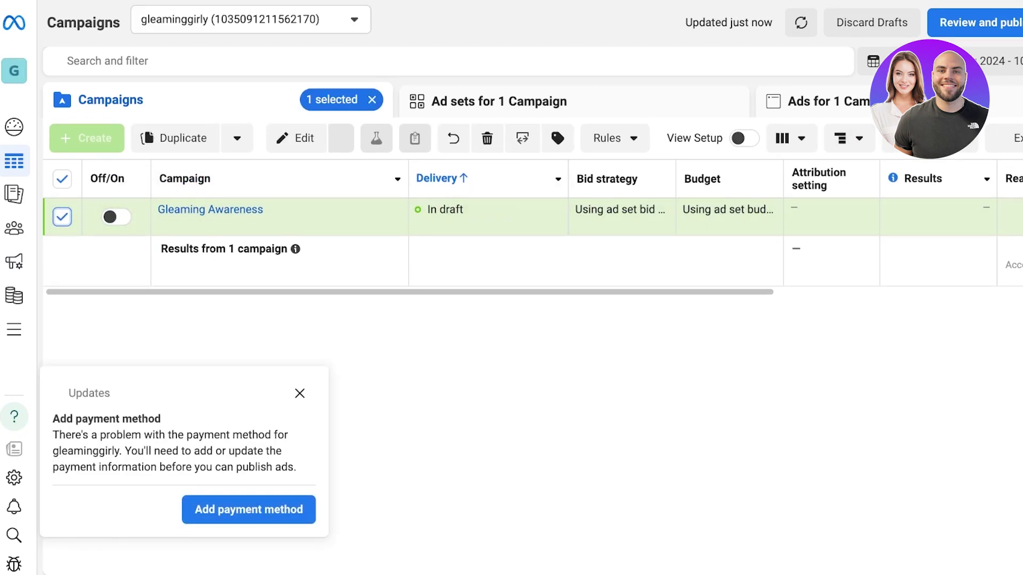
key(Delete)
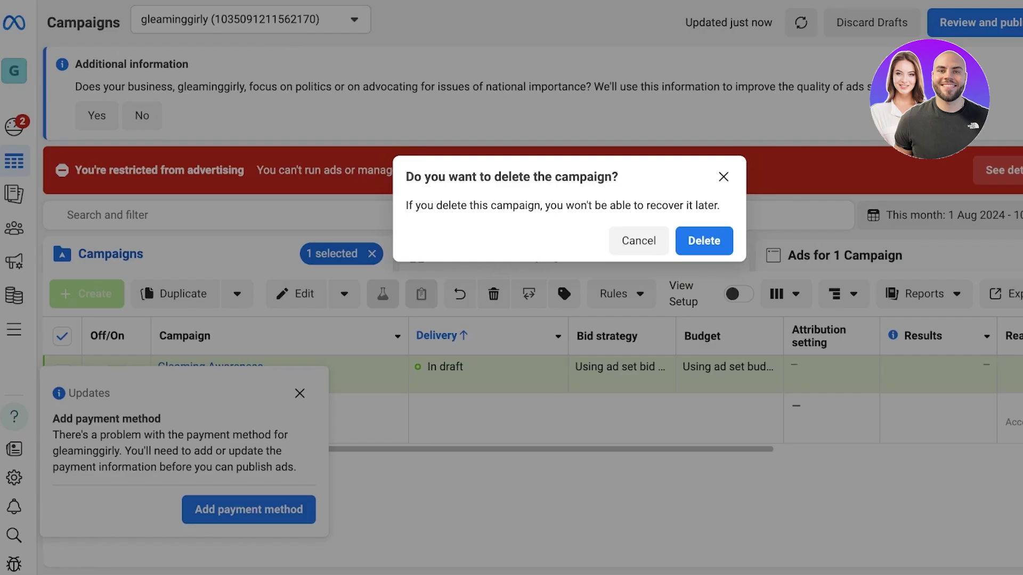
key(Return)
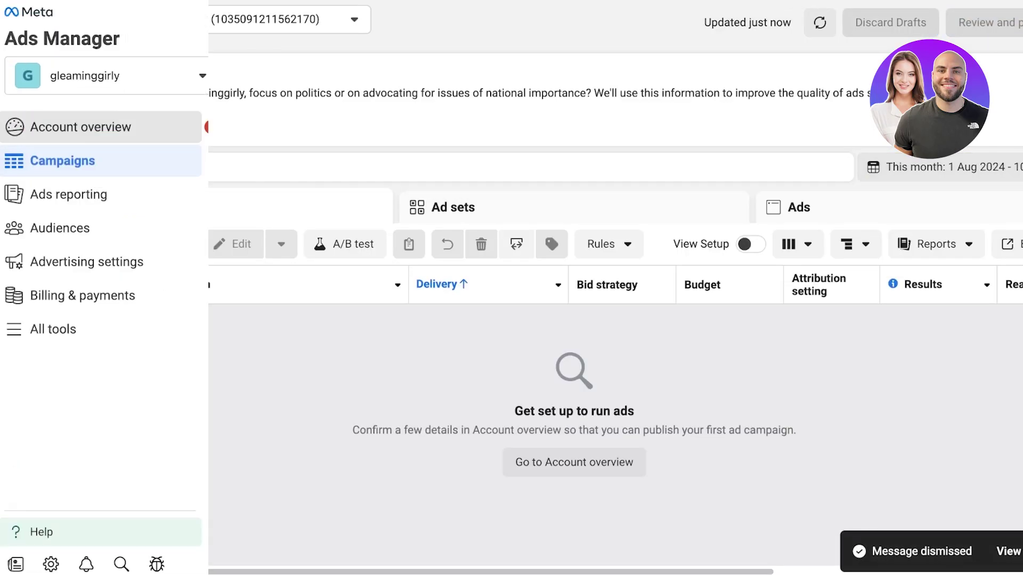
Step: View the ad account overview, including its alerts and the setup requirements for running ads
click(14, 126)
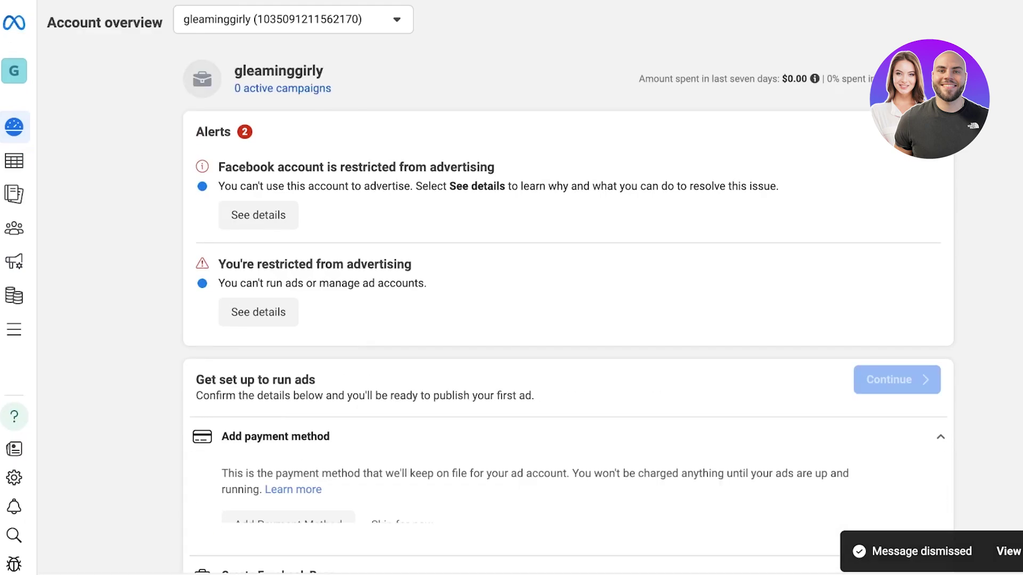
scroll(568, 293, down, 7)
scroll(568, 293, up, 7)
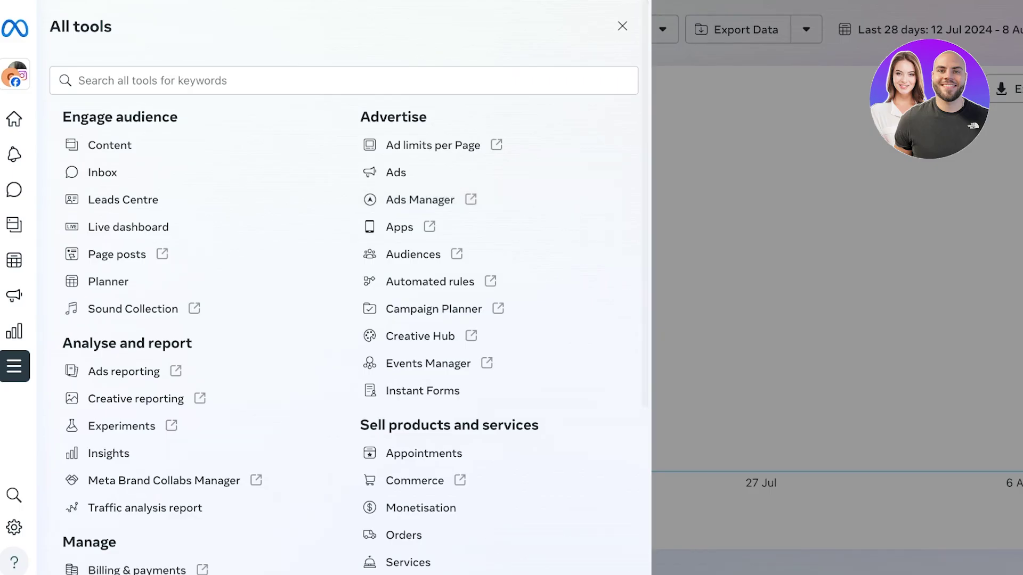
Step: Close the complete tools list in Meta Business Suite and view the Home page
key(Escape)
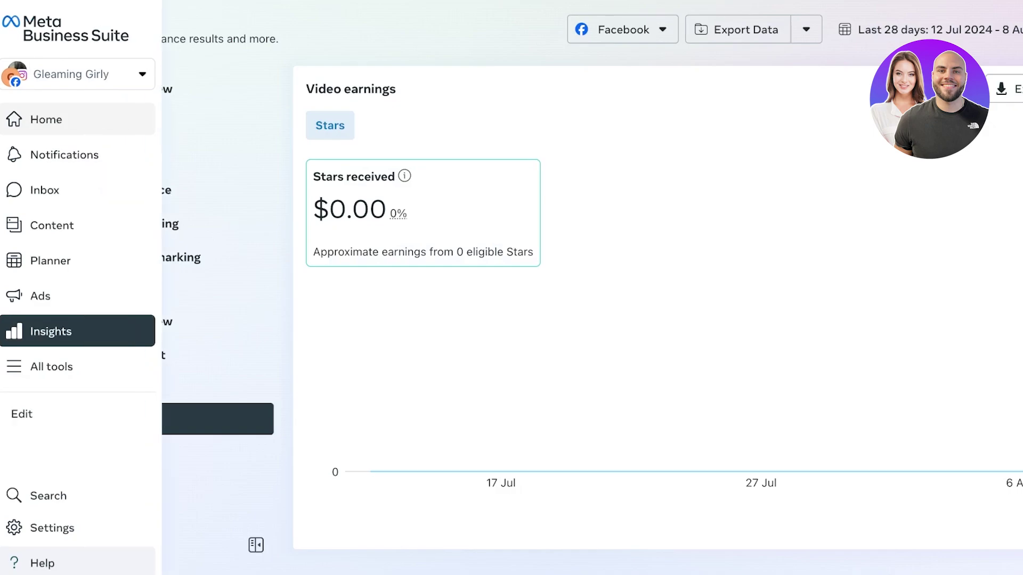
click(21, 119)
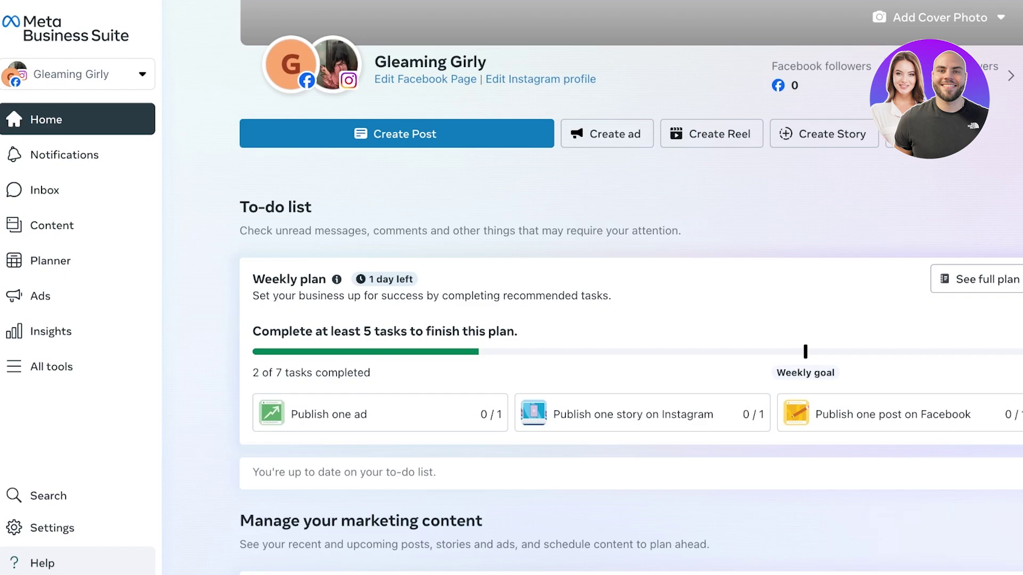
scroll(592, 287, up, 1)
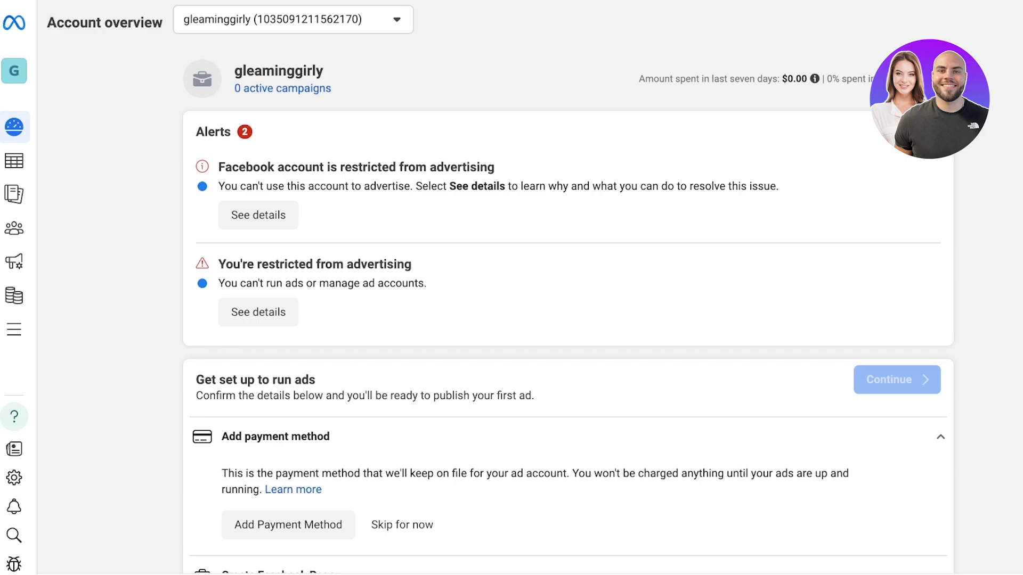
Step: View the campaigns list in Ads Manager and open the Audiences section
click(14, 161)
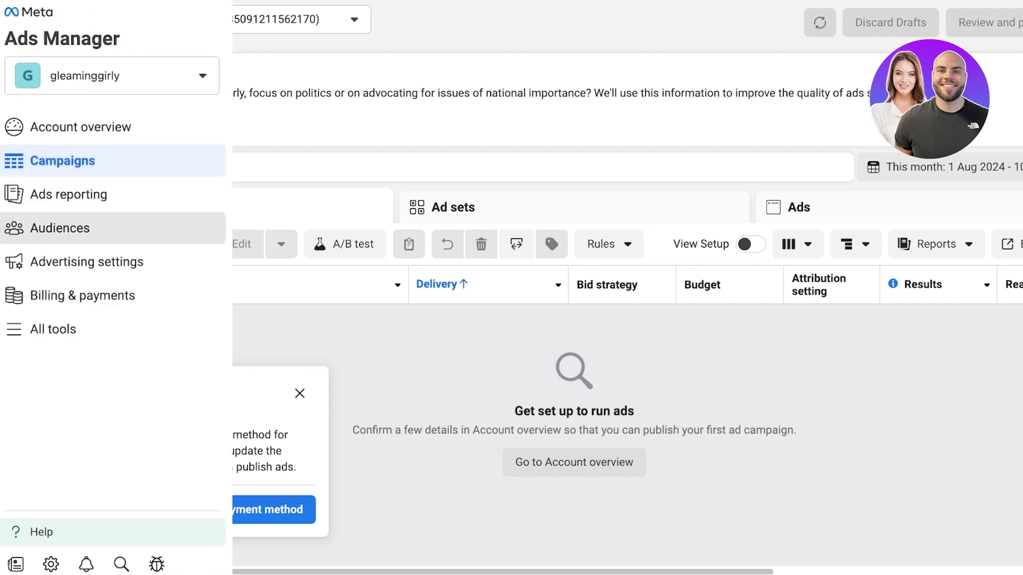
click(60, 228)
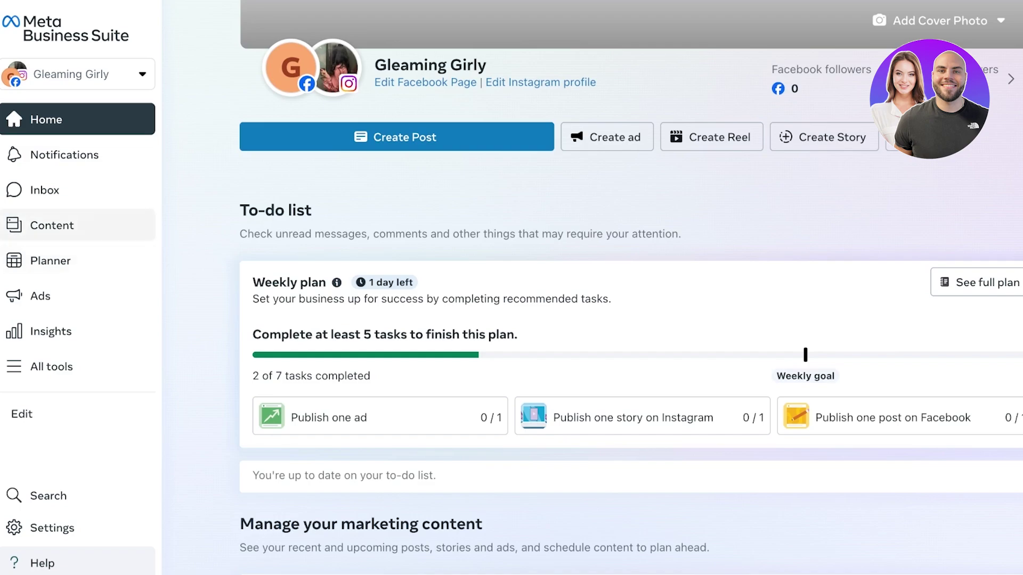
Step: View the published posts and reels in Content and the weekly Planner calendar in Meta Business Suite
click(52, 225)
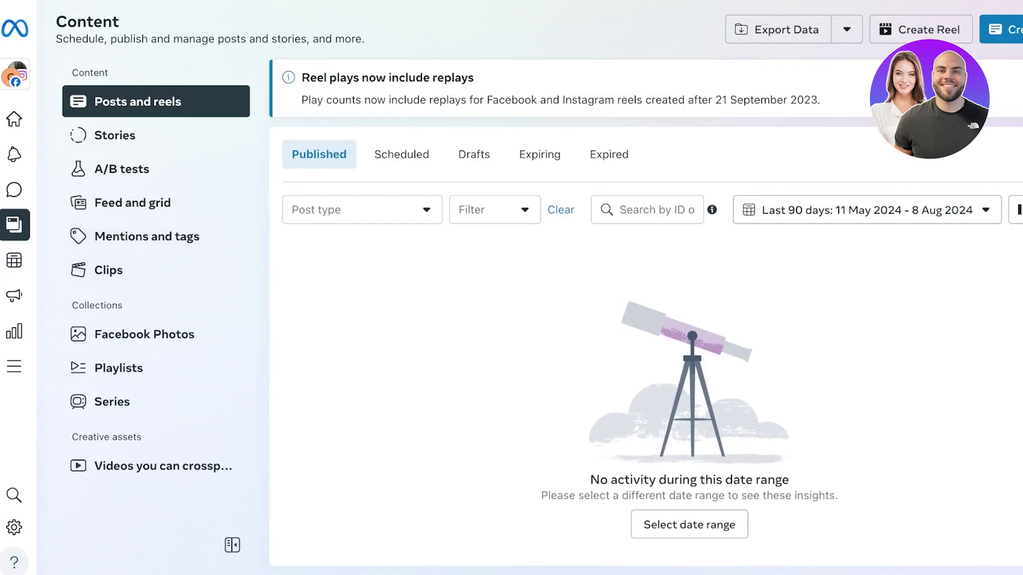
click(43, 260)
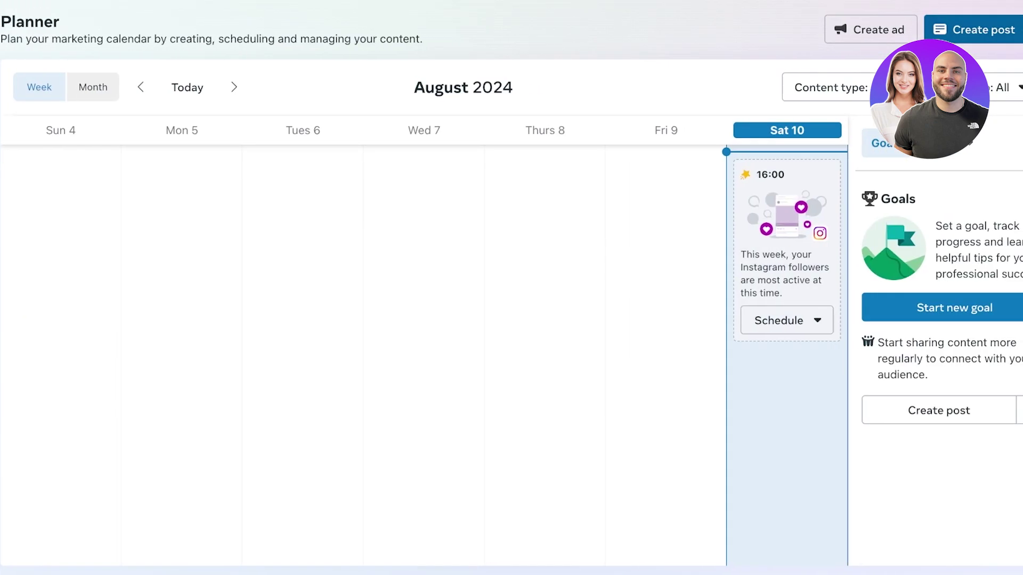
Step: Start a new post and deselect the Instagram account, keeping only the Gleaming Girly Facebook Page as destination
click(1004, 29)
click(243, 111)
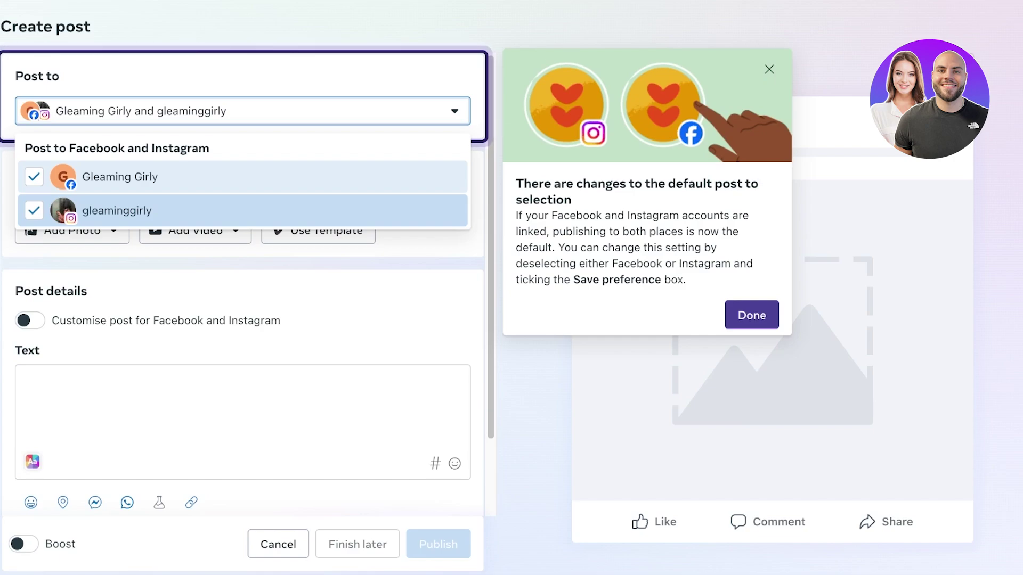
click(34, 211)
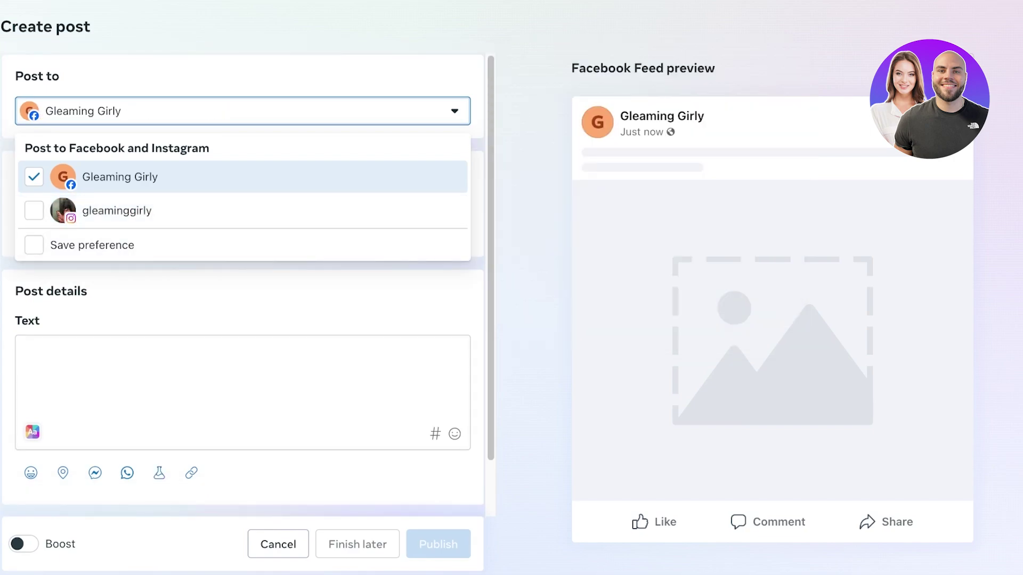
Step: Write the post text "Hey Gleaming G is back and were coming with a new style for you all. Stay Tuned."
click(25, 349)
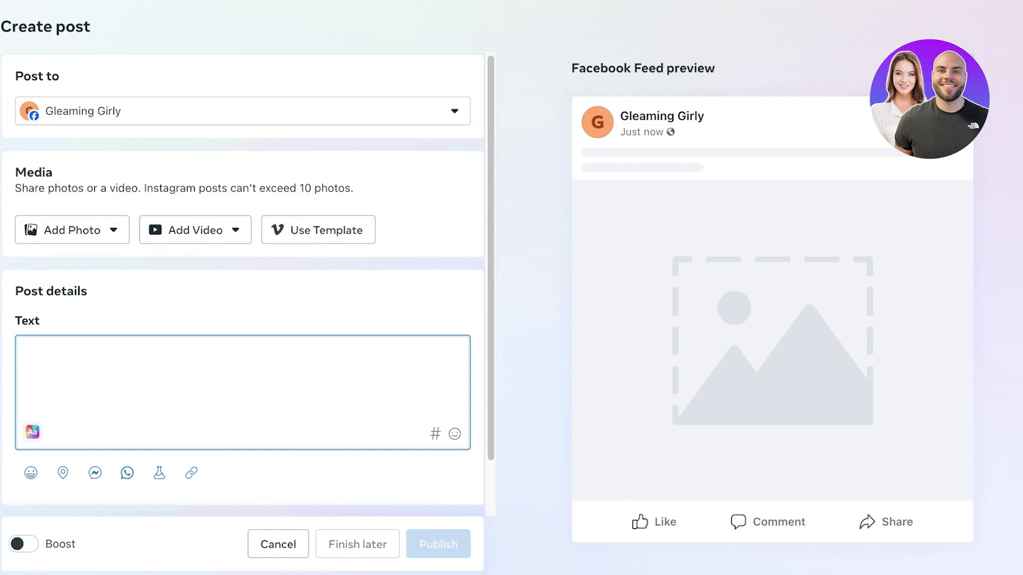
text(Hey Gleaming )
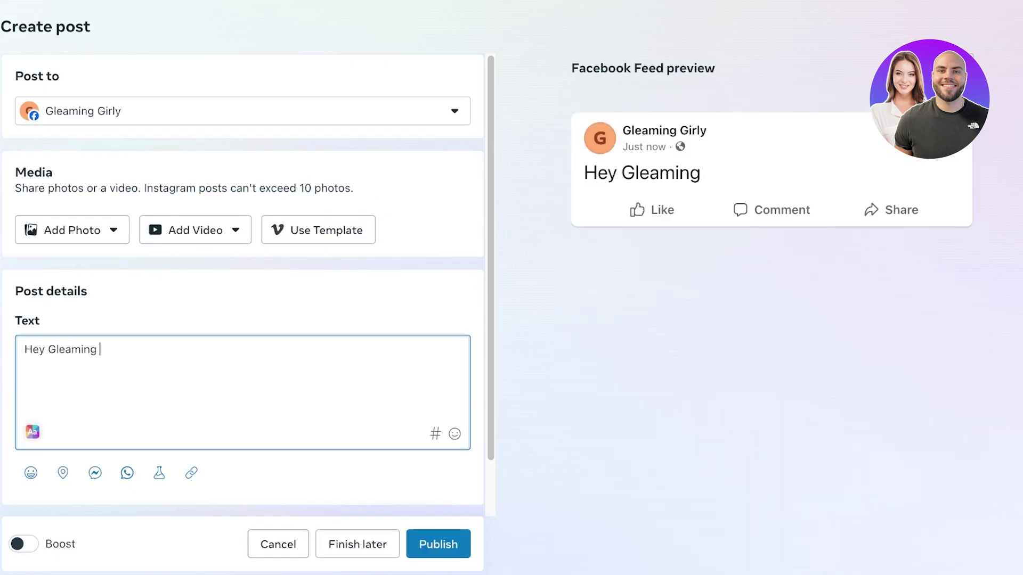
text(G is back)
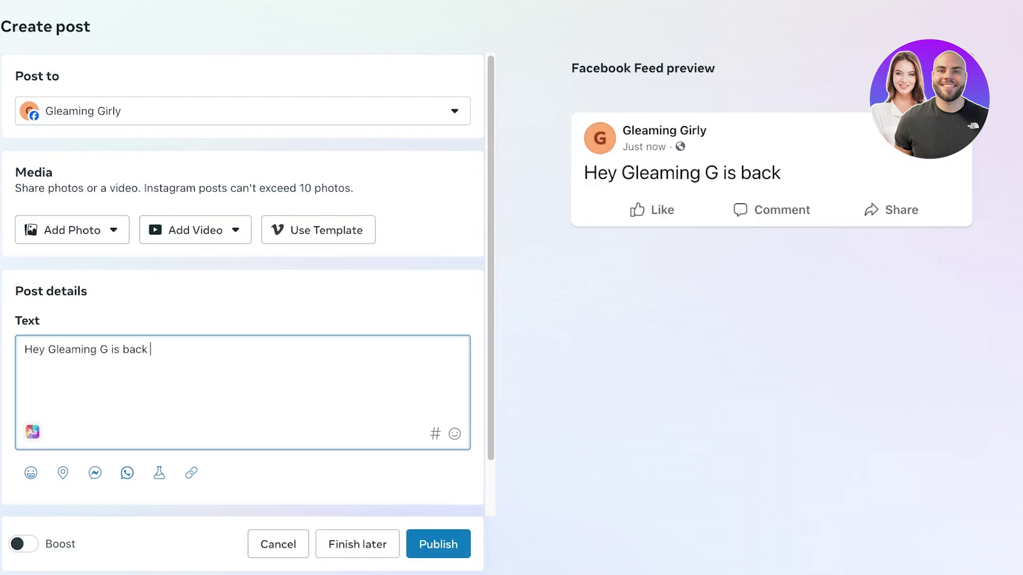
text( and were I)
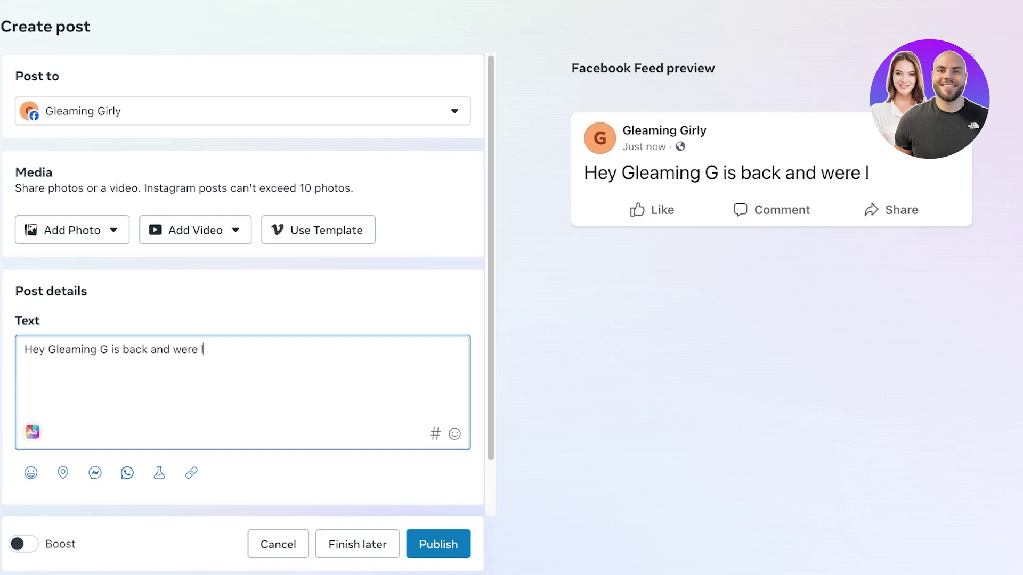
key(BackSpace)
text(comin)
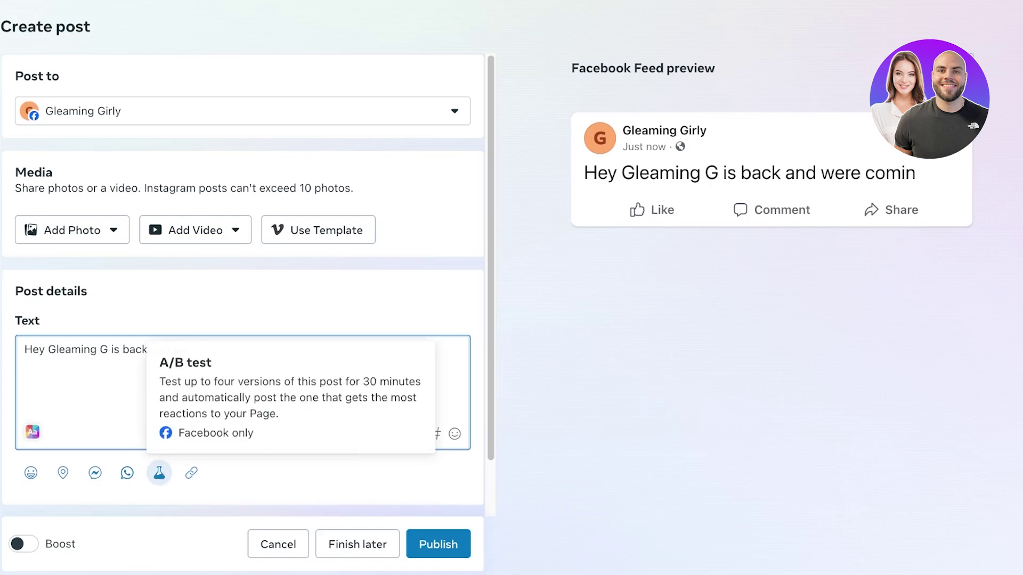
text(g with)
text(a new)
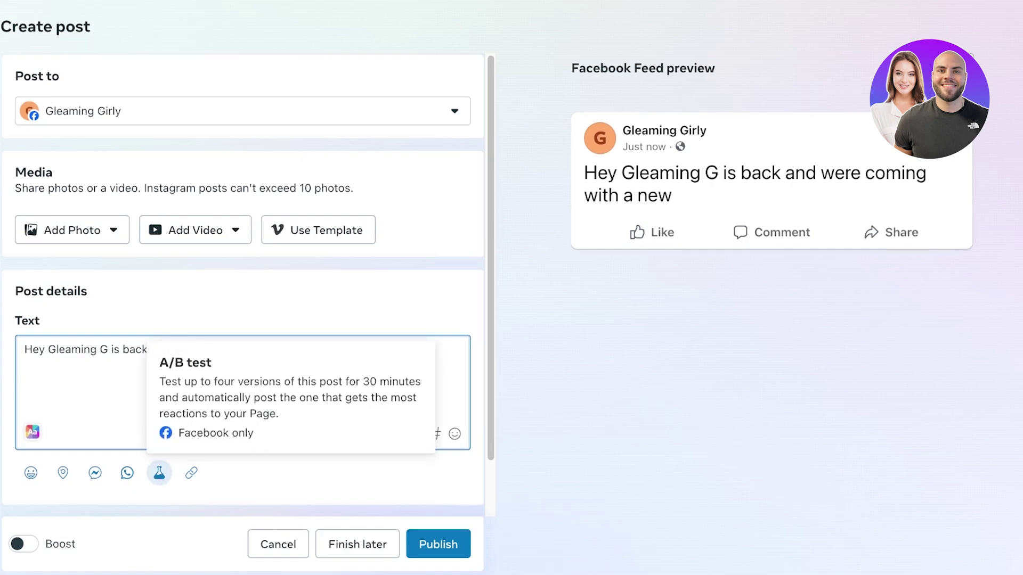
text( style for you )
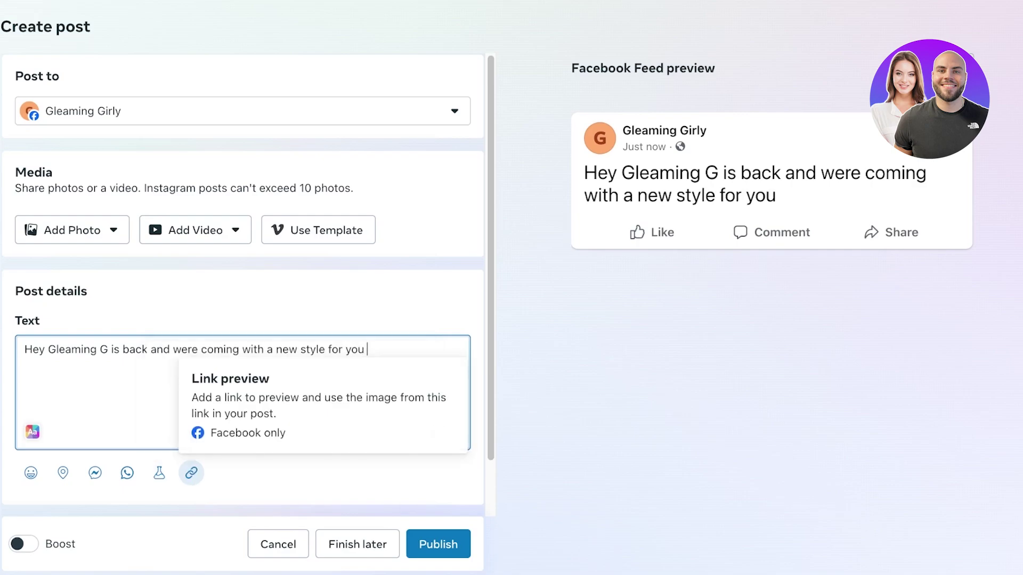
text(all. Stay Tuned.)
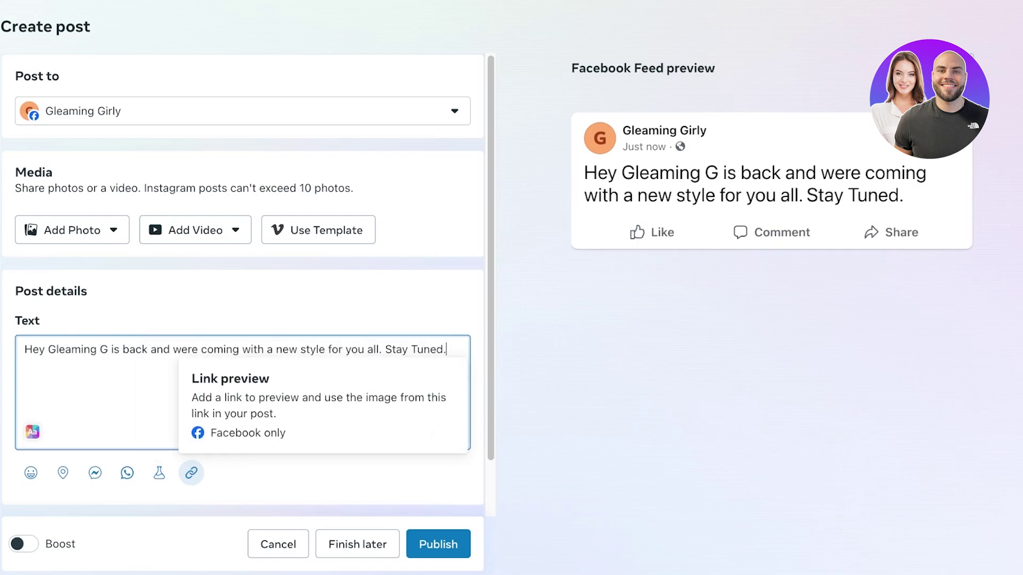
Step: Review the post text, its add-on options and the Facebook Feed preview
scroll(771, 181, down, 2)
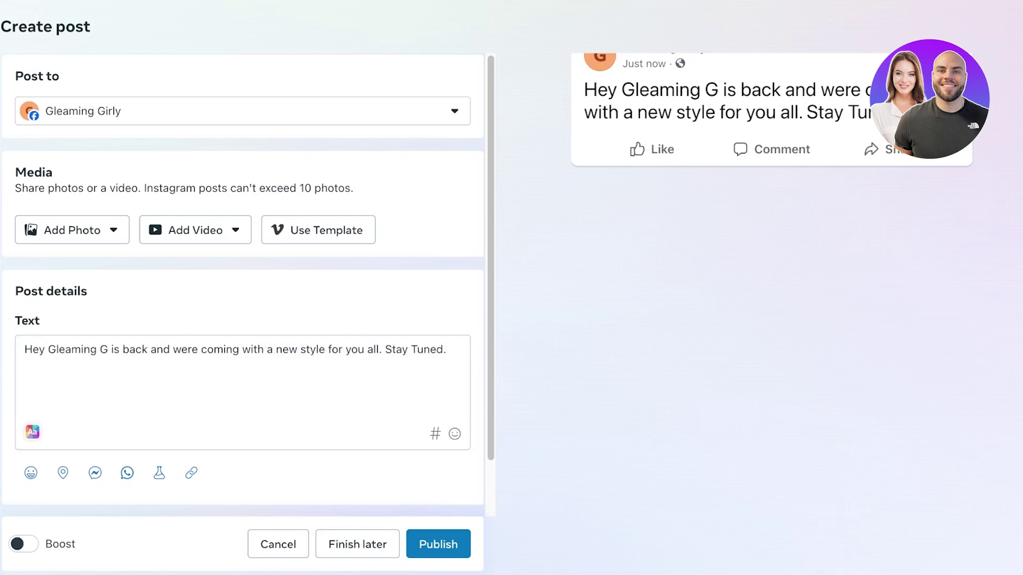
click(24, 350)
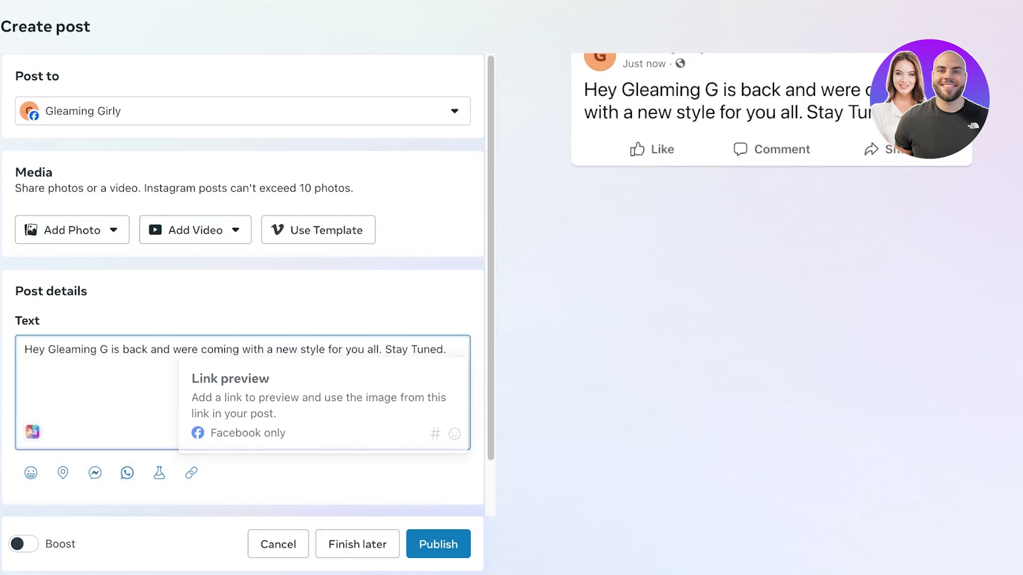
click(31, 473)
click(692, 90)
Step: Turn on date and time scheduling and schedule the Facebook post for 11 August 2024 at 01:08
scroll(242, 284, down, 2)
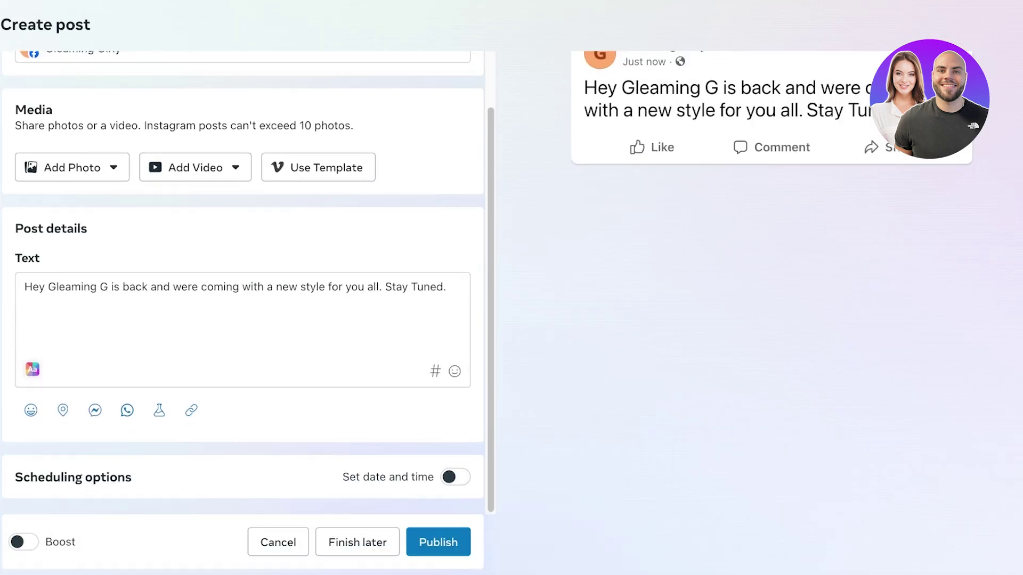
click(455, 477)
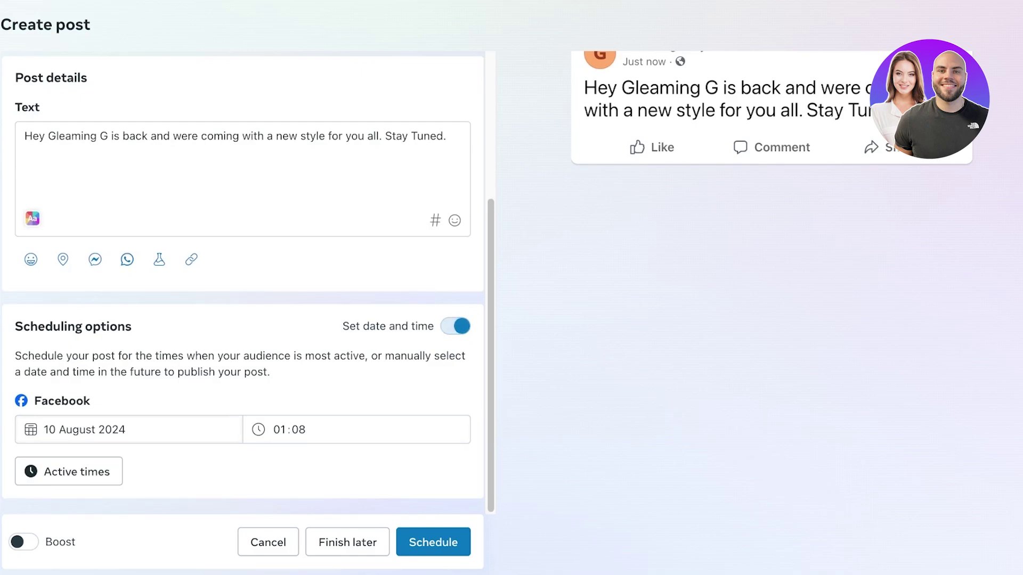
click(128, 430)
click(40, 342)
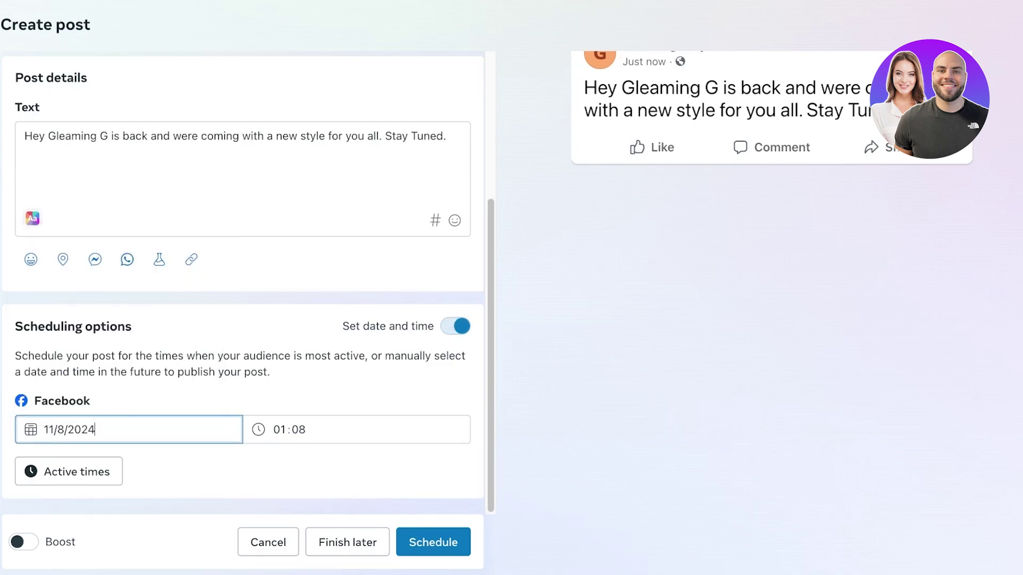
click(279, 430)
click(298, 429)
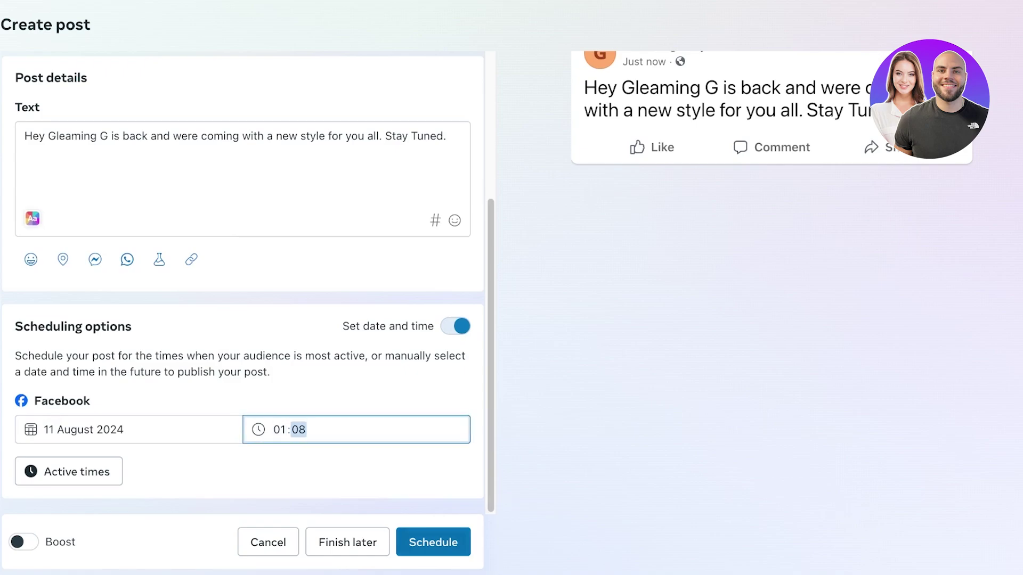
click(434, 542)
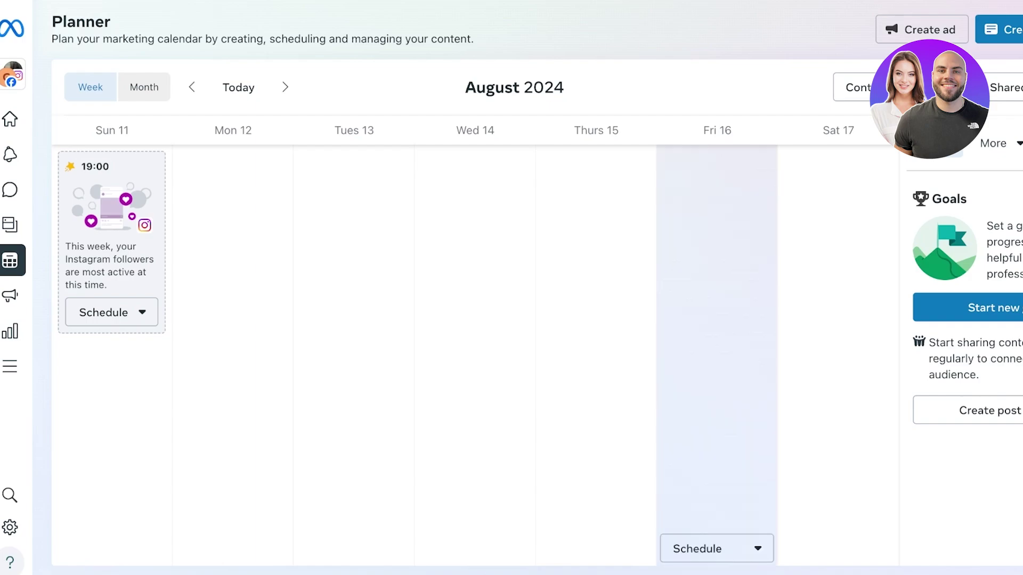
Step: View the Planner's additional options and look through the Home page from the to-do list to What's new
click(993, 143)
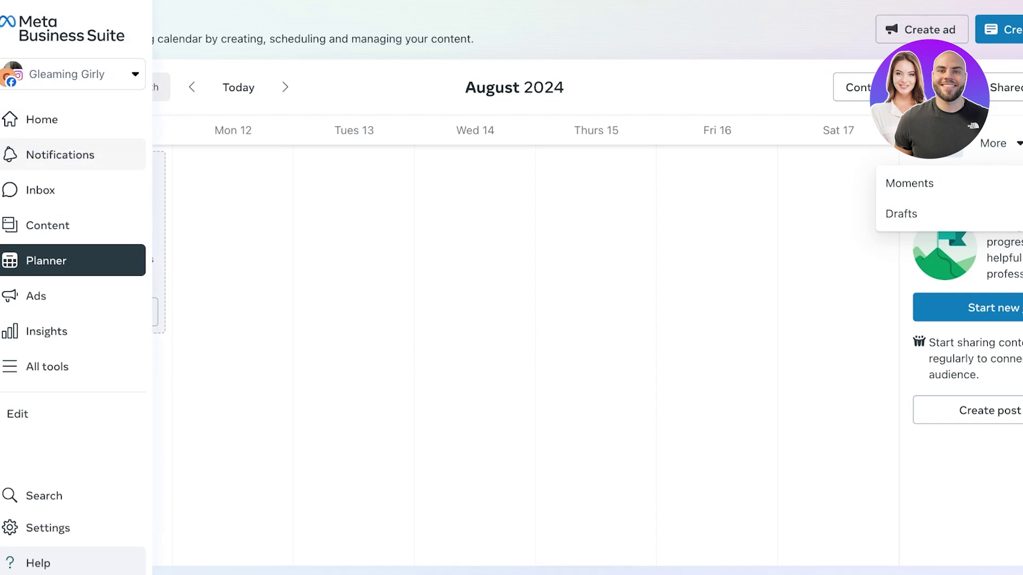
click(32, 118)
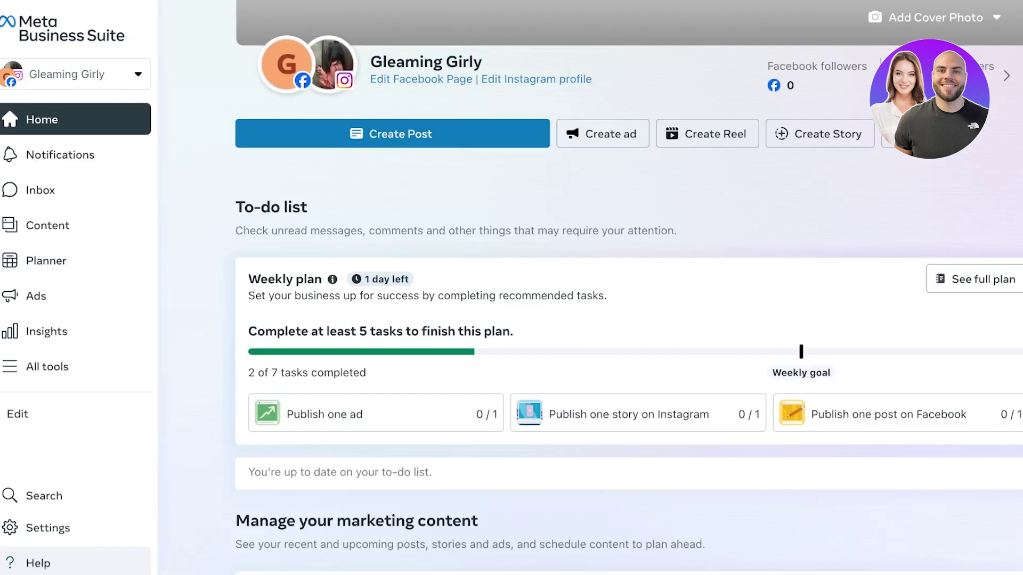
scroll(626, 341, up, 5)
scroll(629, 319, down, 15)
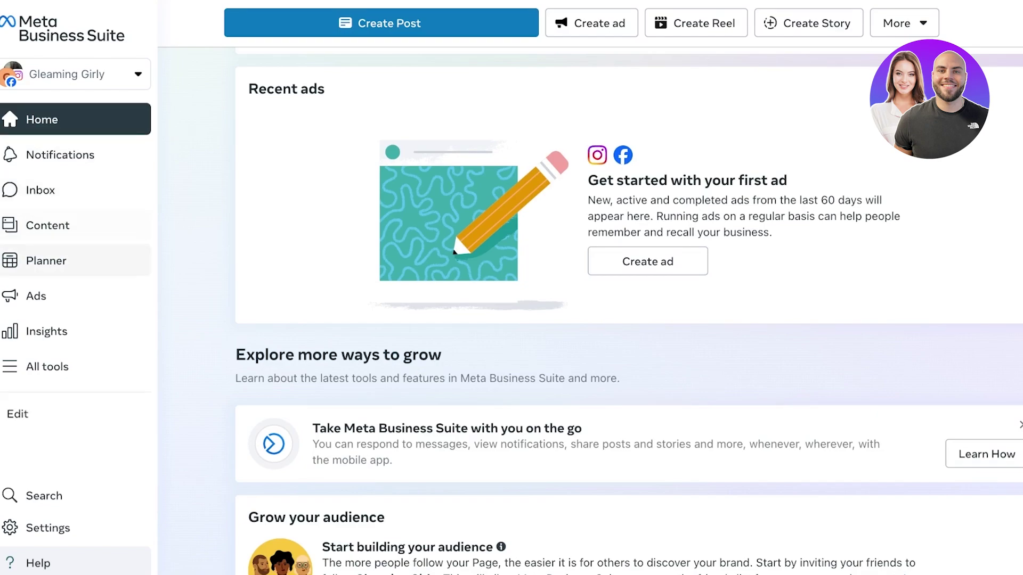
scroll(629, 309, down, 6)
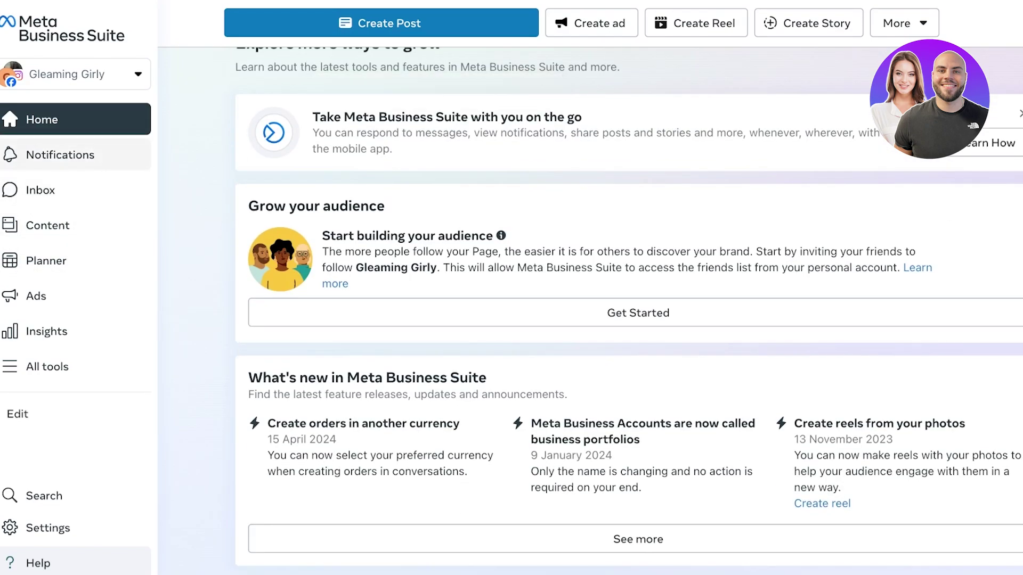
Step: Check the notifications, close them and go back up the Home page to the Recent ads section
click(60, 154)
key(Escape)
scroll(629, 309, up, 10)
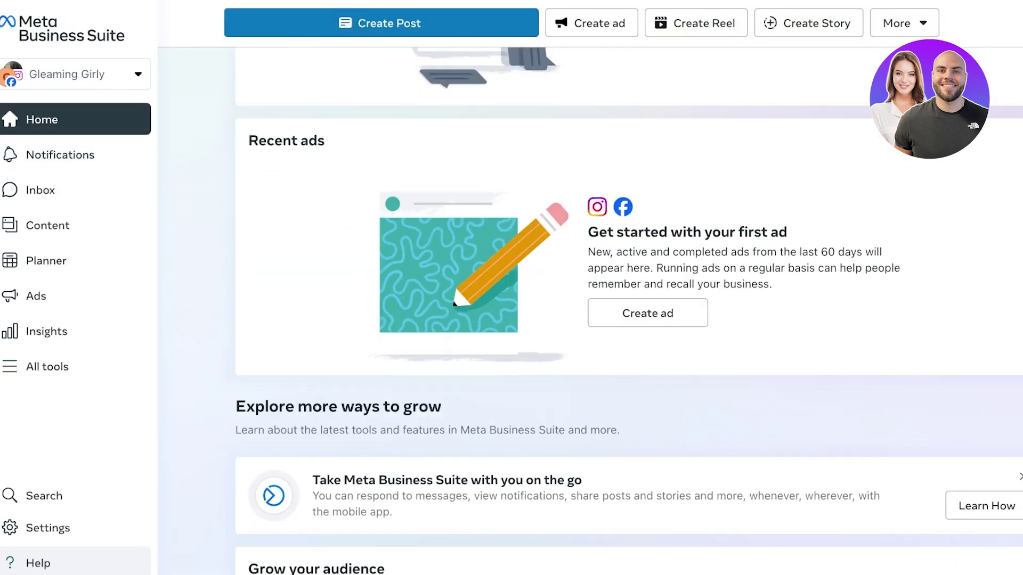